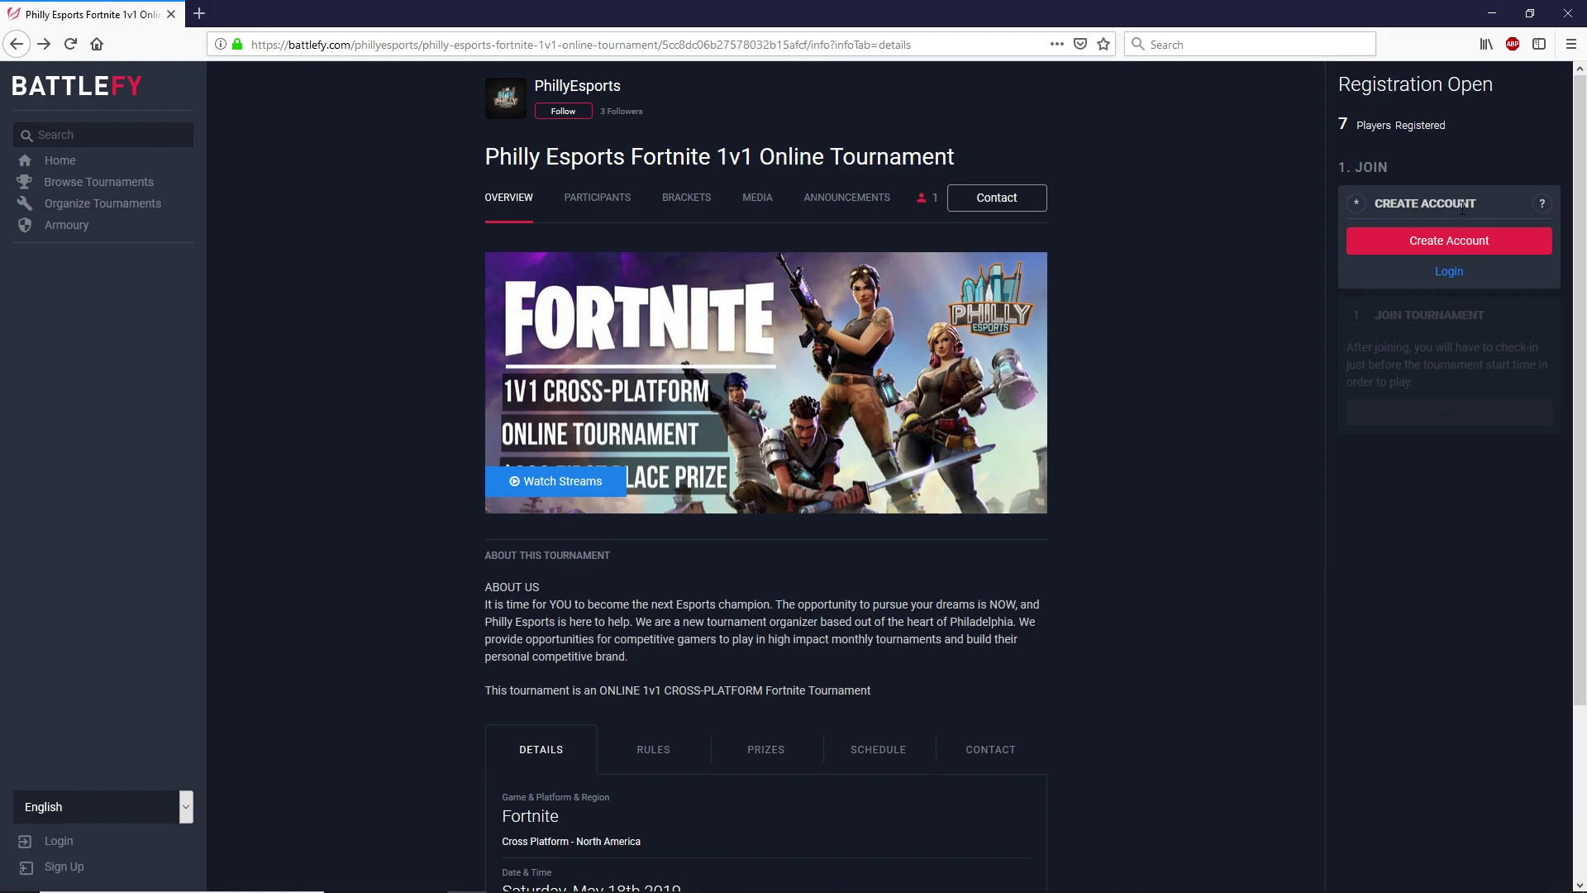
- Switch from account creation to 'Login here' and log in with the existing Battlefy account
{"action": "left_click", "coordinate": [1452, 241]}
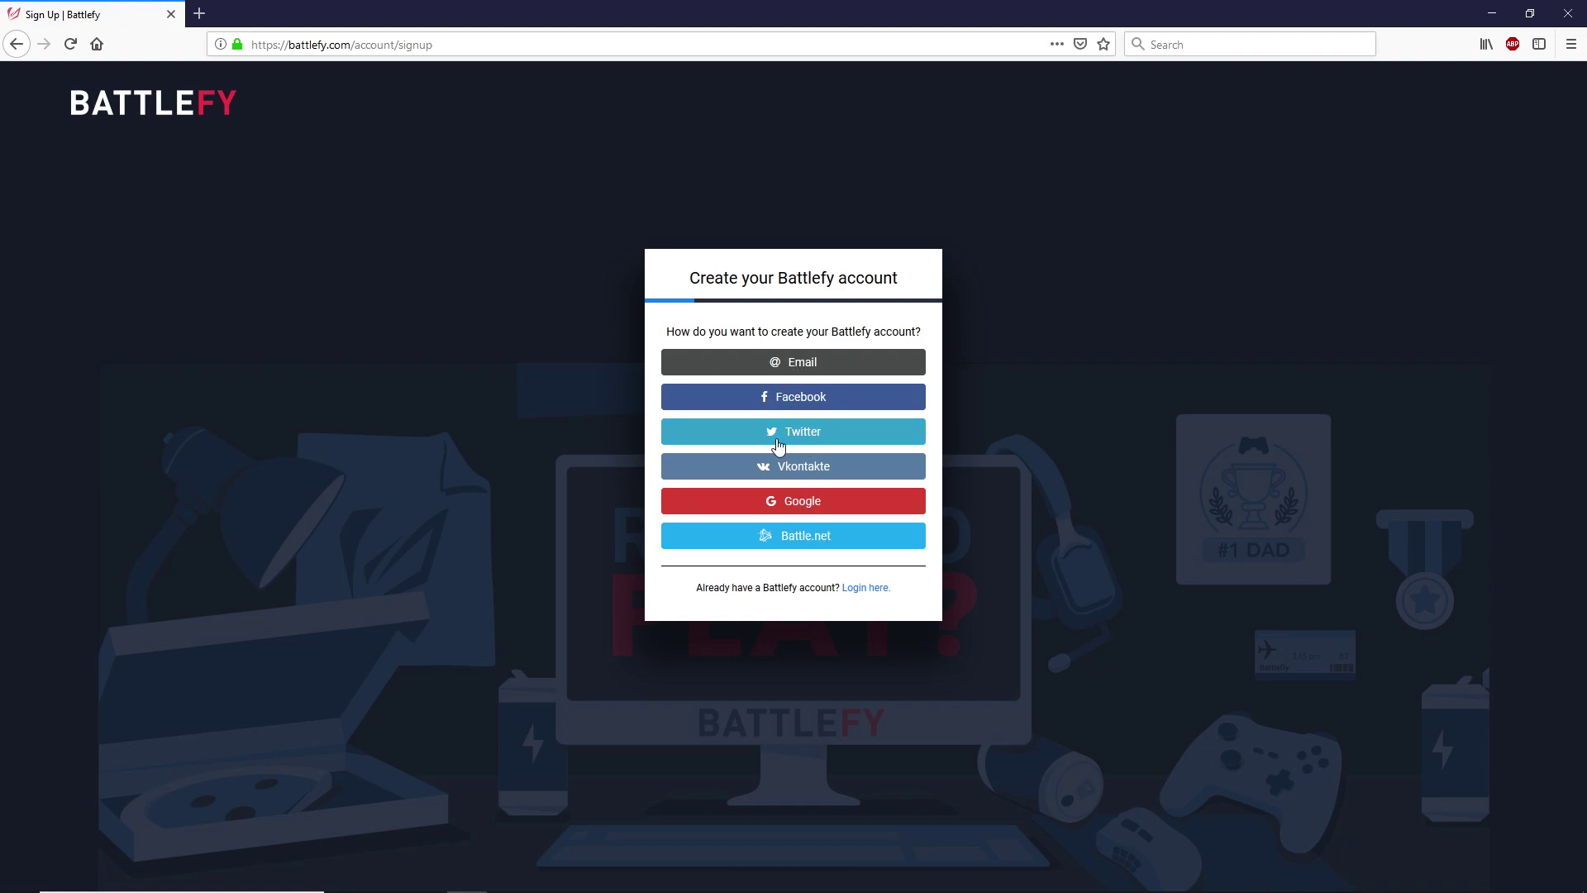
{"action": "left_click", "coordinate": [868, 588]}
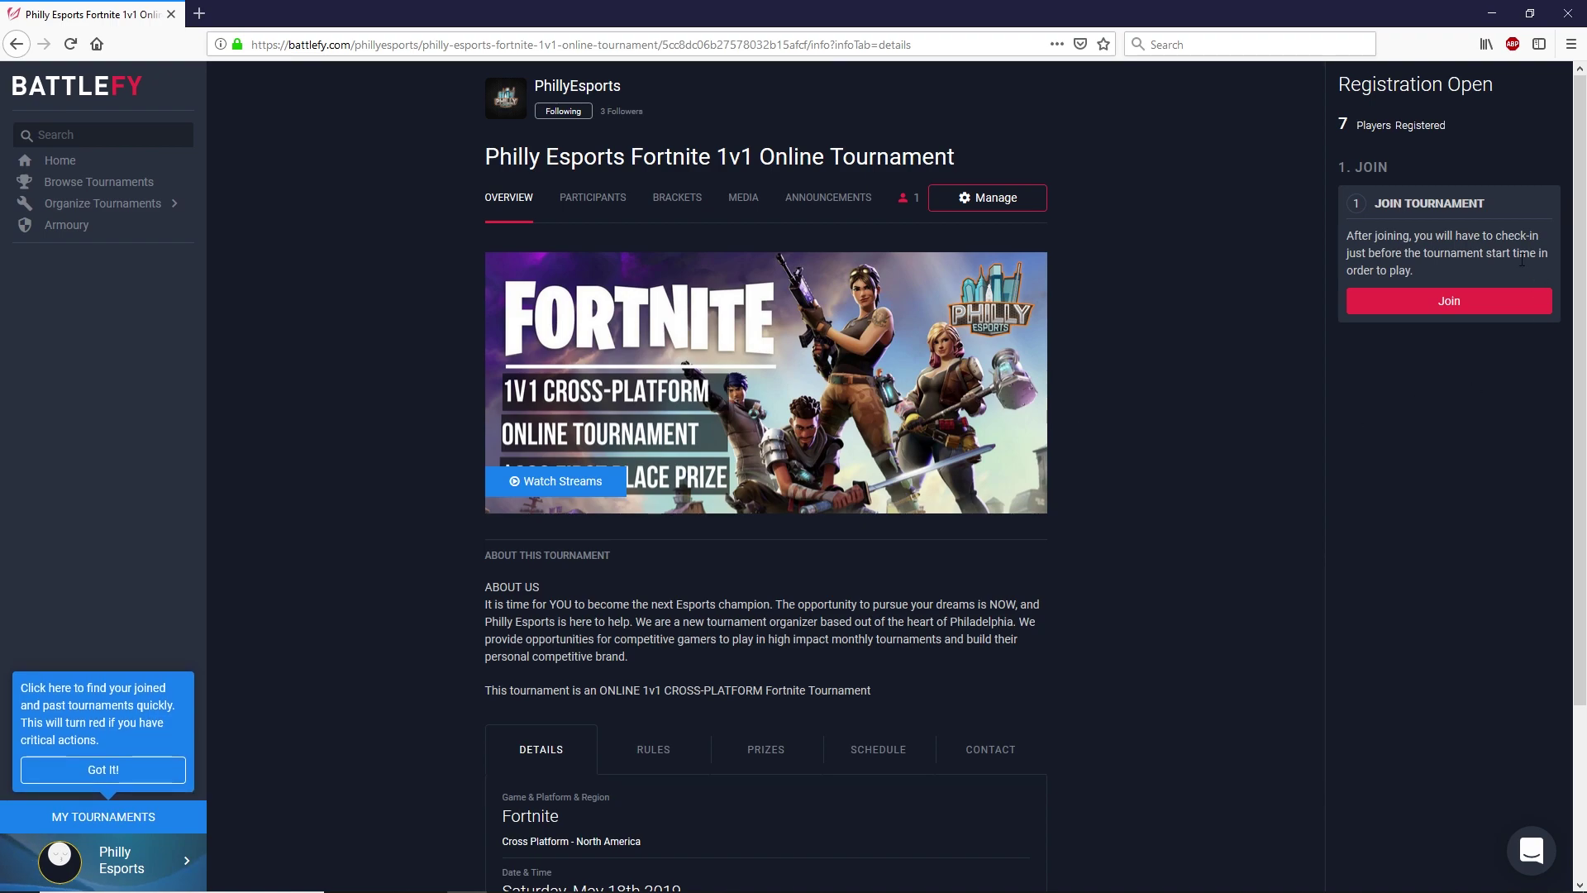
- Browse the Rules, Prizes, Schedule, Contact and Details sections, finishing on Rules
{"action": "scroll", "coordinate": [1038, 534], "scroll_direction": "down", "scroll_amount": 2}
{"action": "scroll", "coordinate": [1038, 541], "scroll_direction": "down", "scroll_amount": 2}
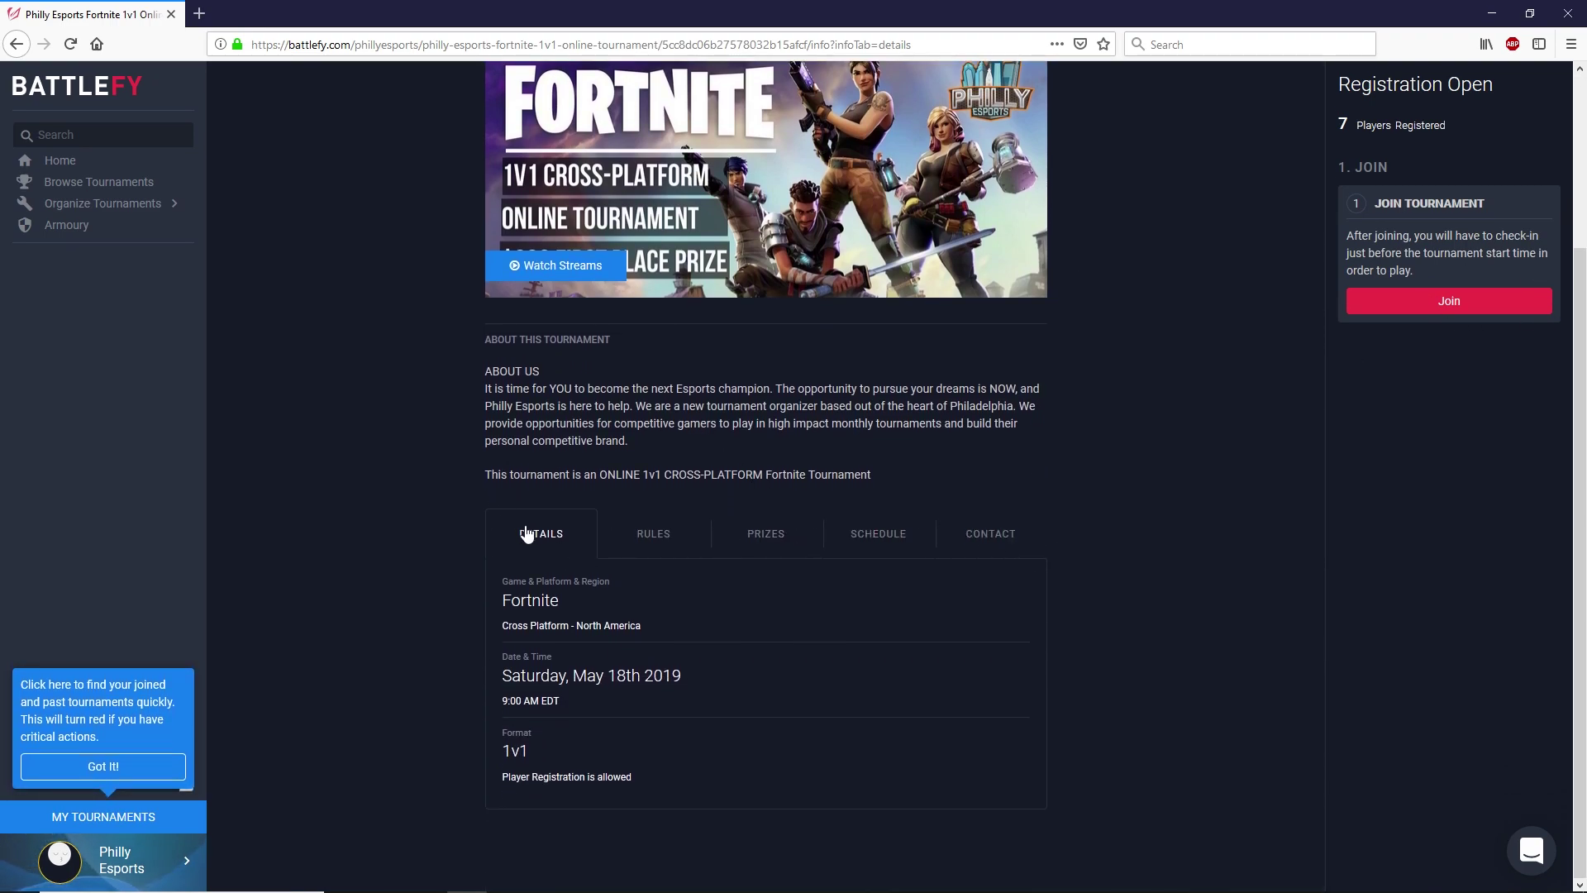
{"action": "left_click", "coordinate": [664, 536]}
{"action": "left_click", "coordinate": [786, 544]}
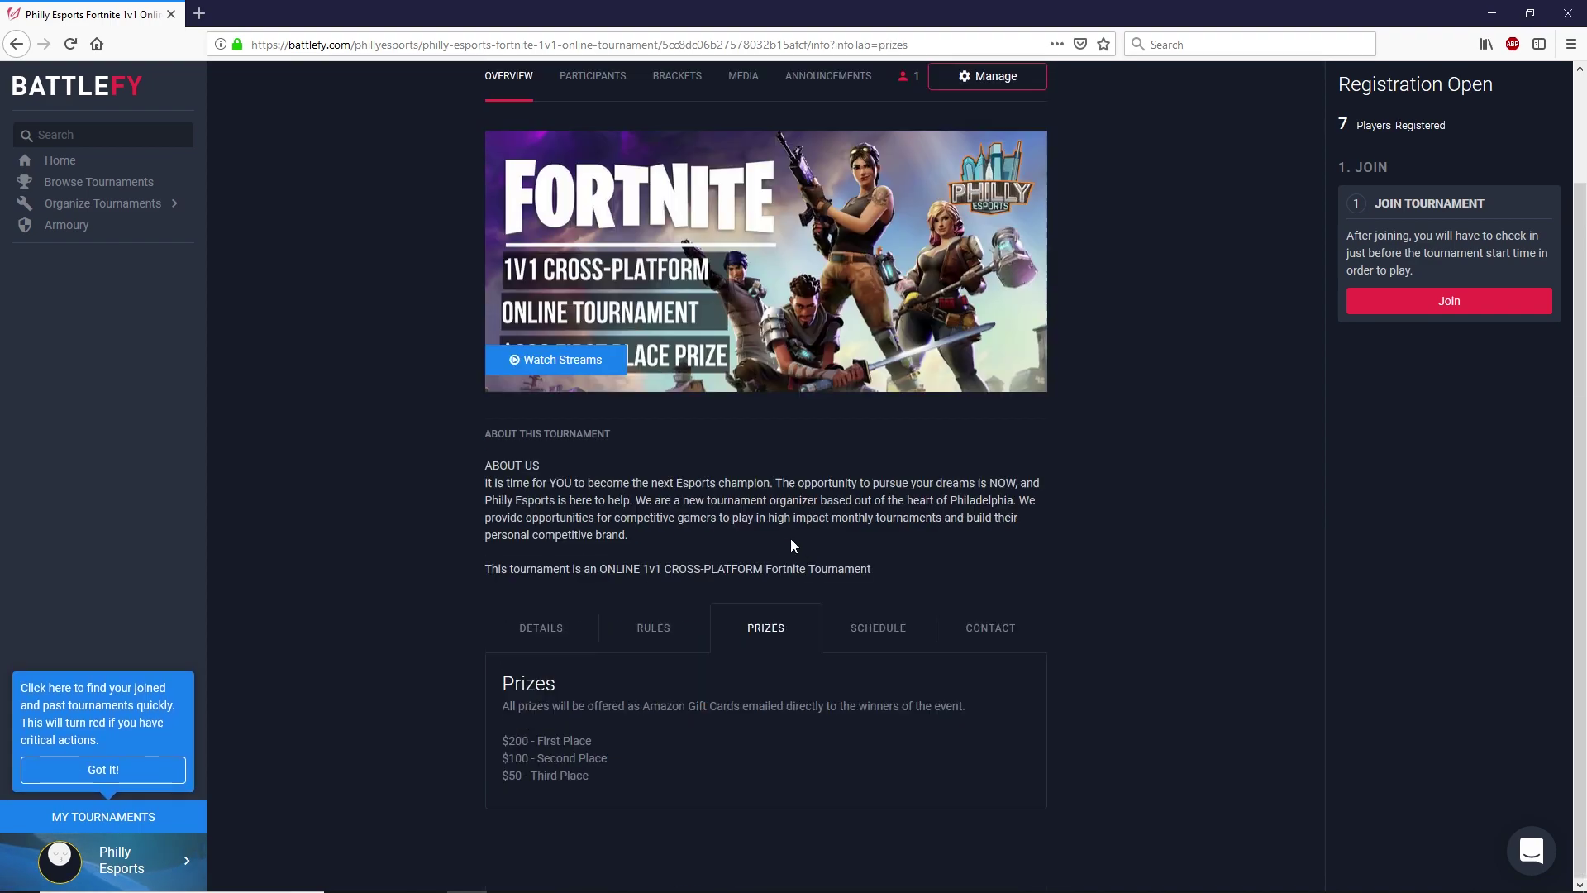
{"action": "left_click", "coordinate": [883, 627]}
{"action": "left_click", "coordinate": [993, 631]}
{"action": "left_click", "coordinate": [538, 630]}
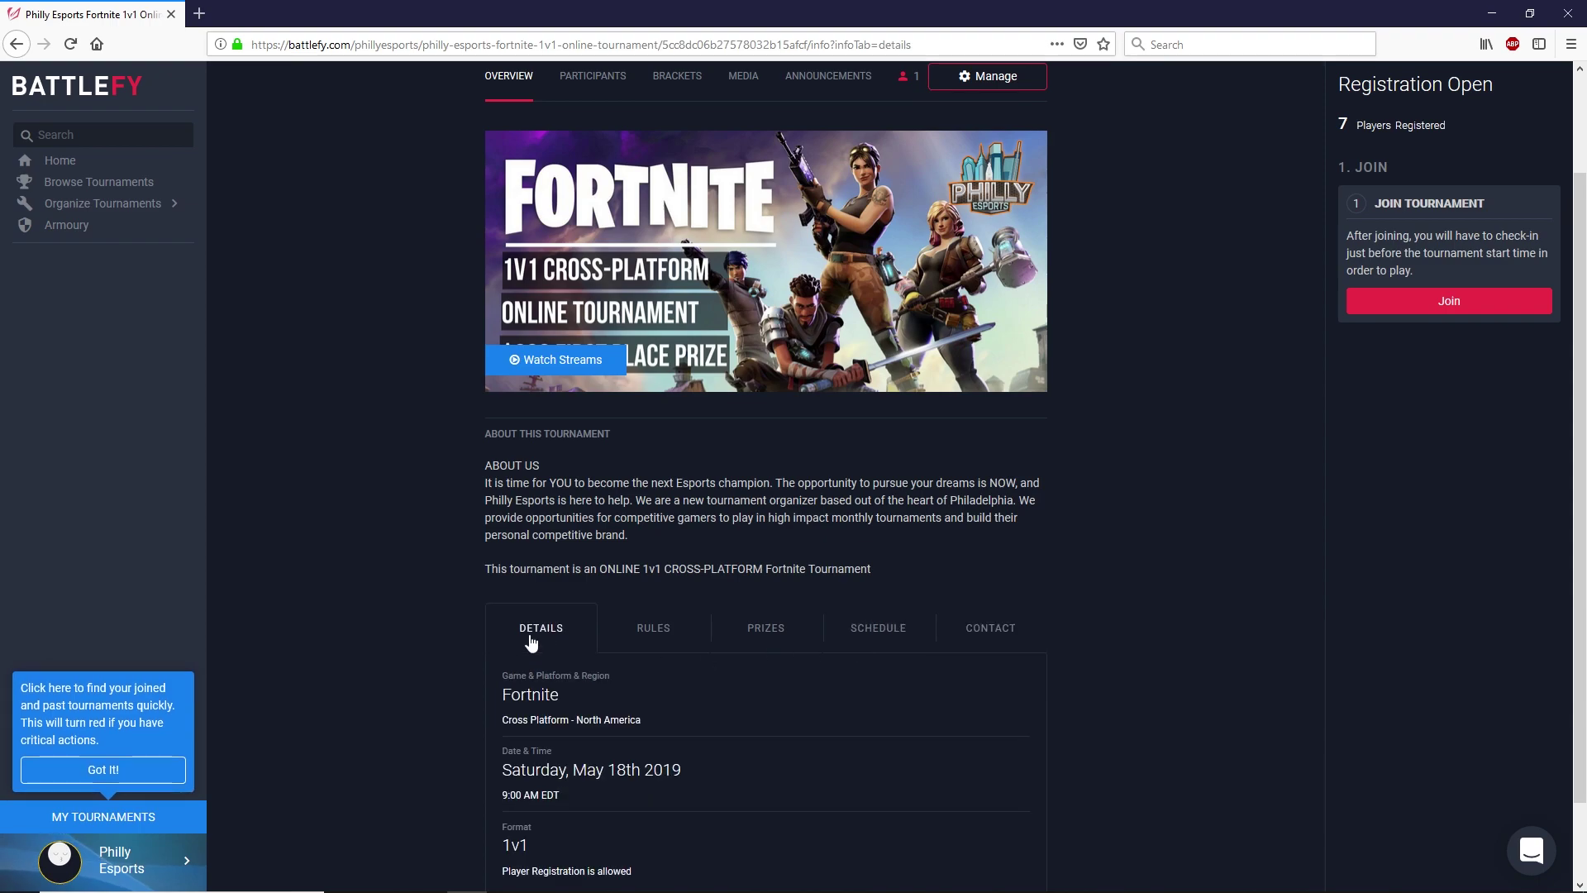
{"action": "scroll", "coordinate": [644, 647], "scroll_direction": "down", "scroll_amount": 1}
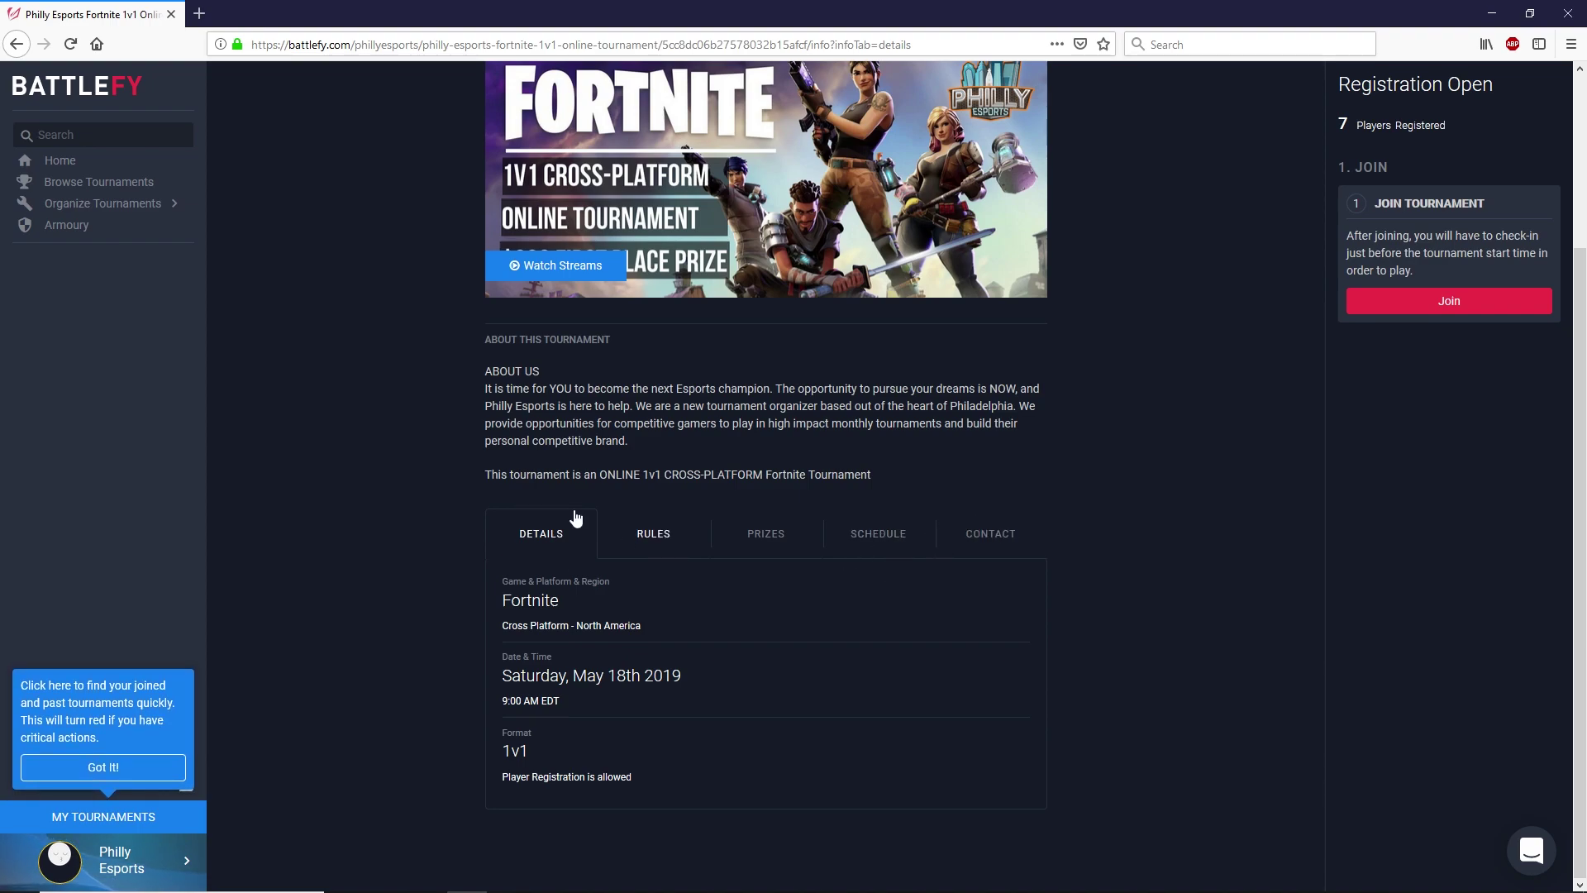
{"action": "left_click", "coordinate": [653, 533]}
{"action": "scroll", "coordinate": [814, 549], "scroll_direction": "up", "scroll_amount": 1}
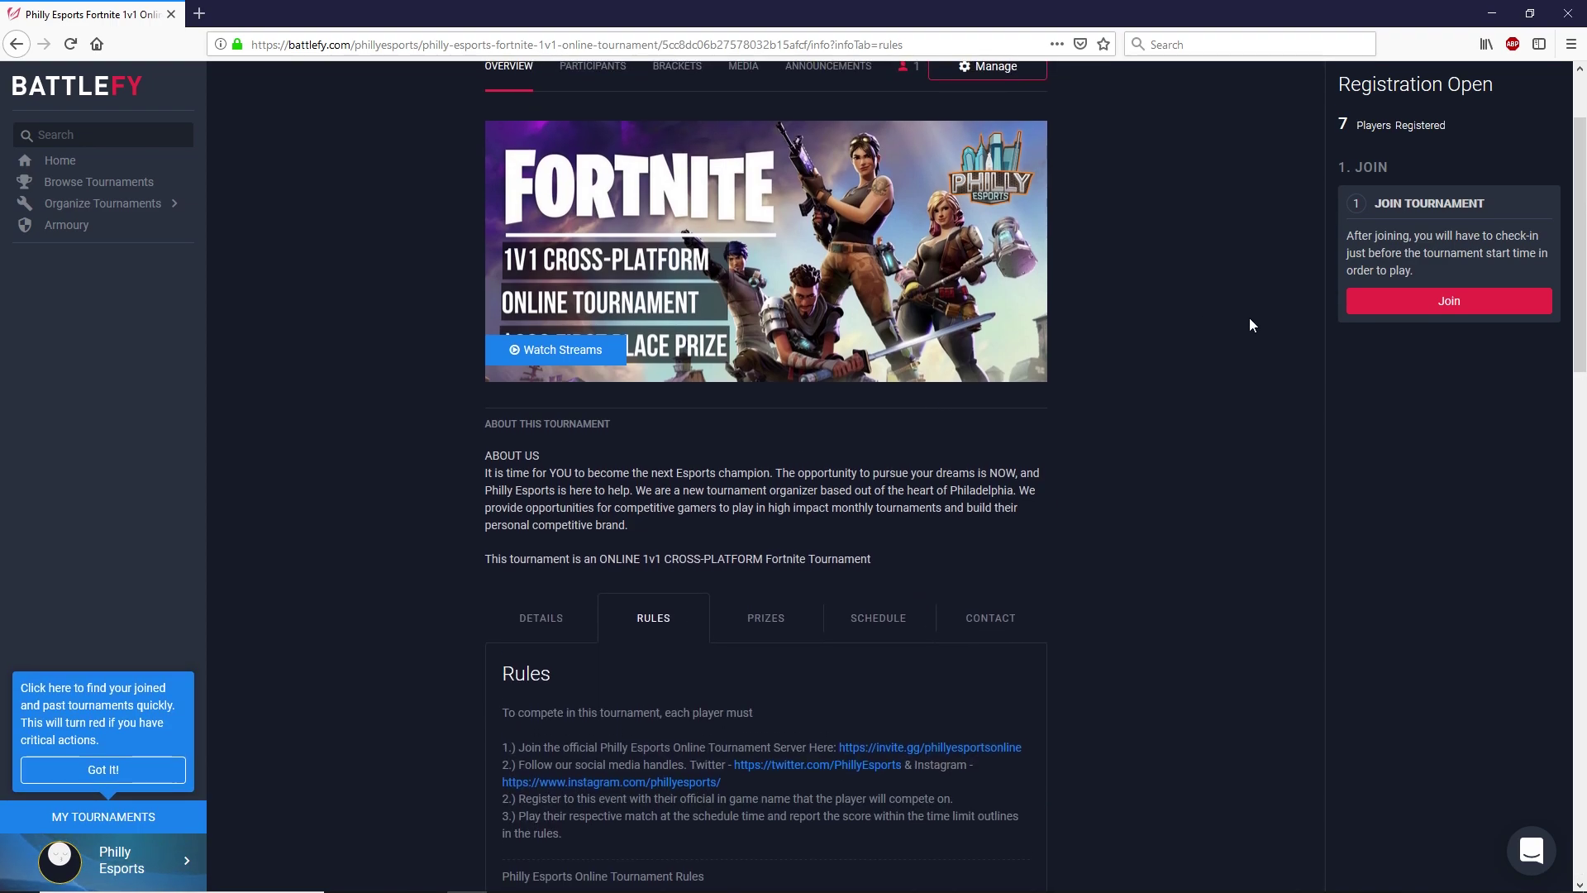
- Join the tournament and tick 'I have read and agree to all the rules'
{"action": "left_click", "coordinate": [1486, 311]}
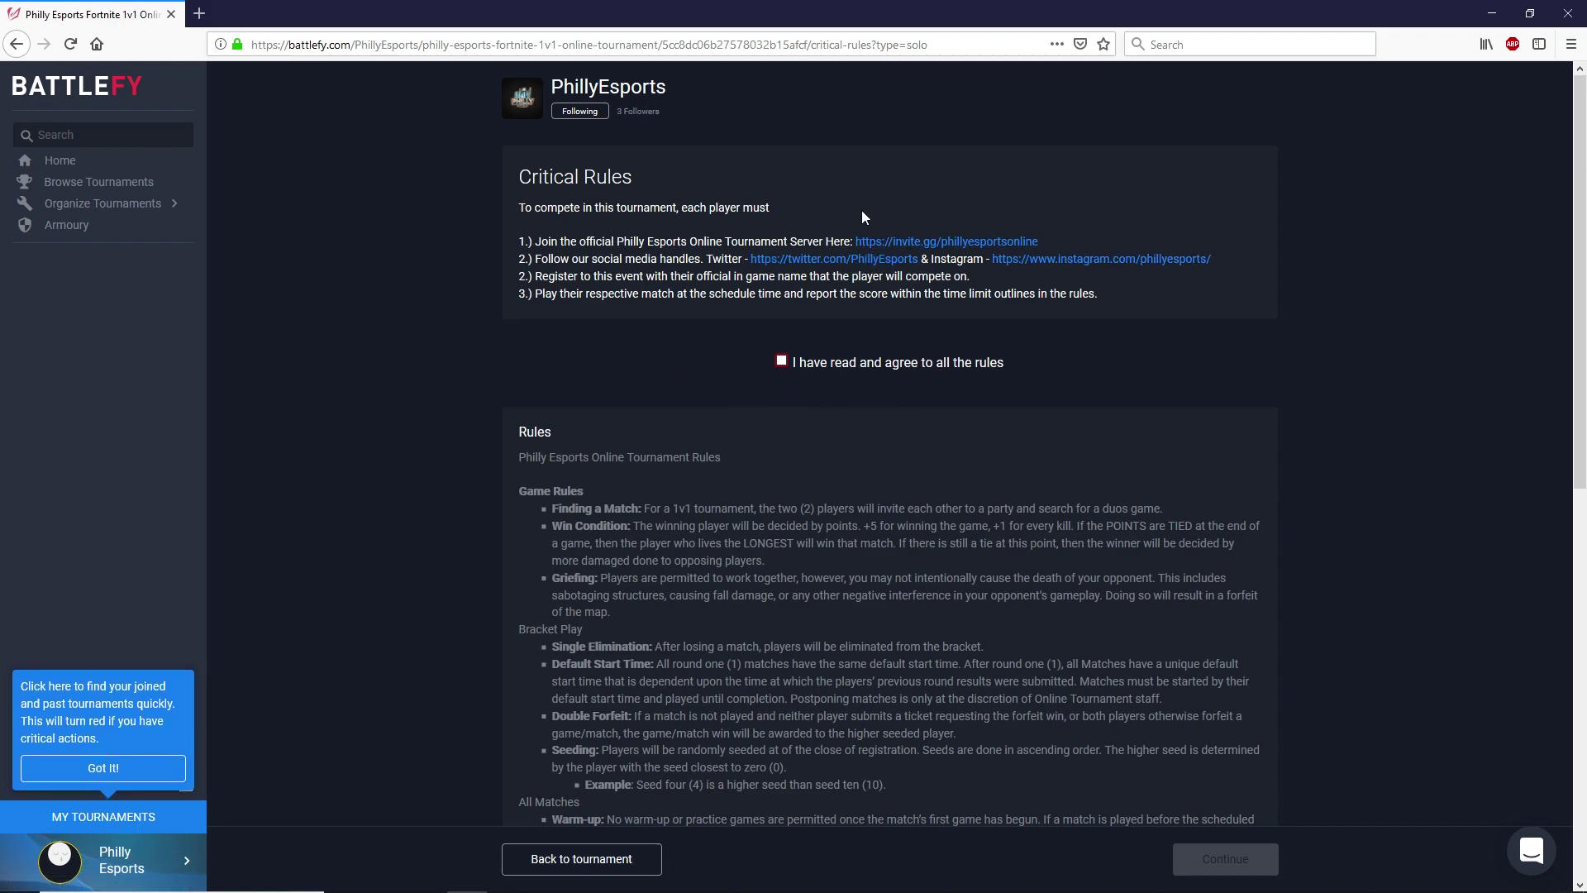
{"action": "scroll", "coordinate": [865, 488], "scroll_direction": "down", "scroll_amount": 3}
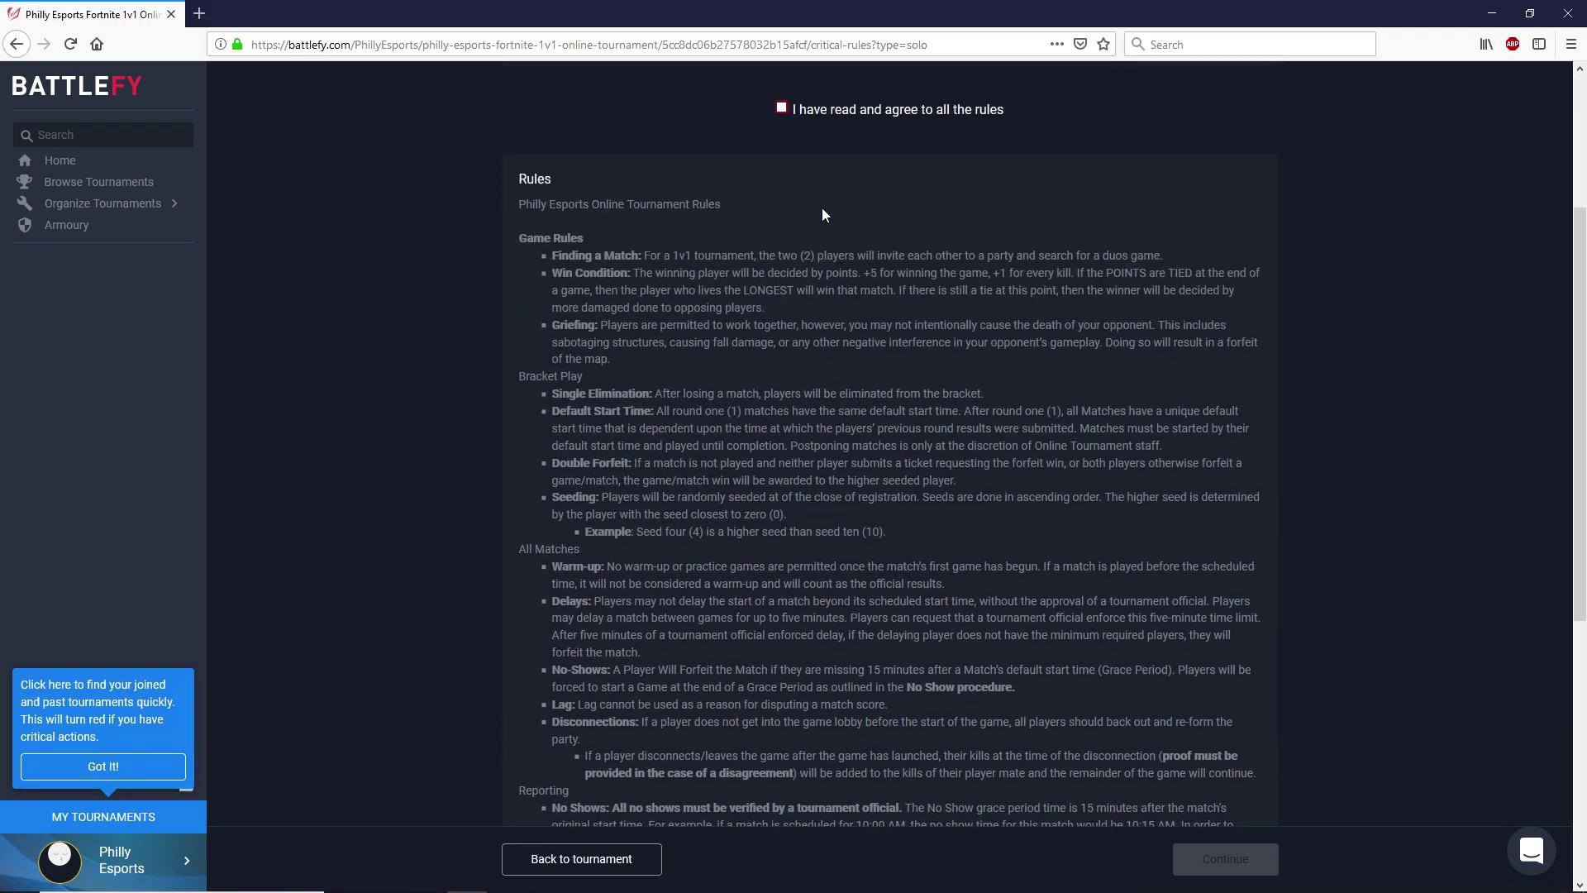
{"action": "left_click", "coordinate": [782, 105]}
{"action": "scroll", "coordinate": [831, 296], "scroll_direction": "up", "scroll_amount": 2}
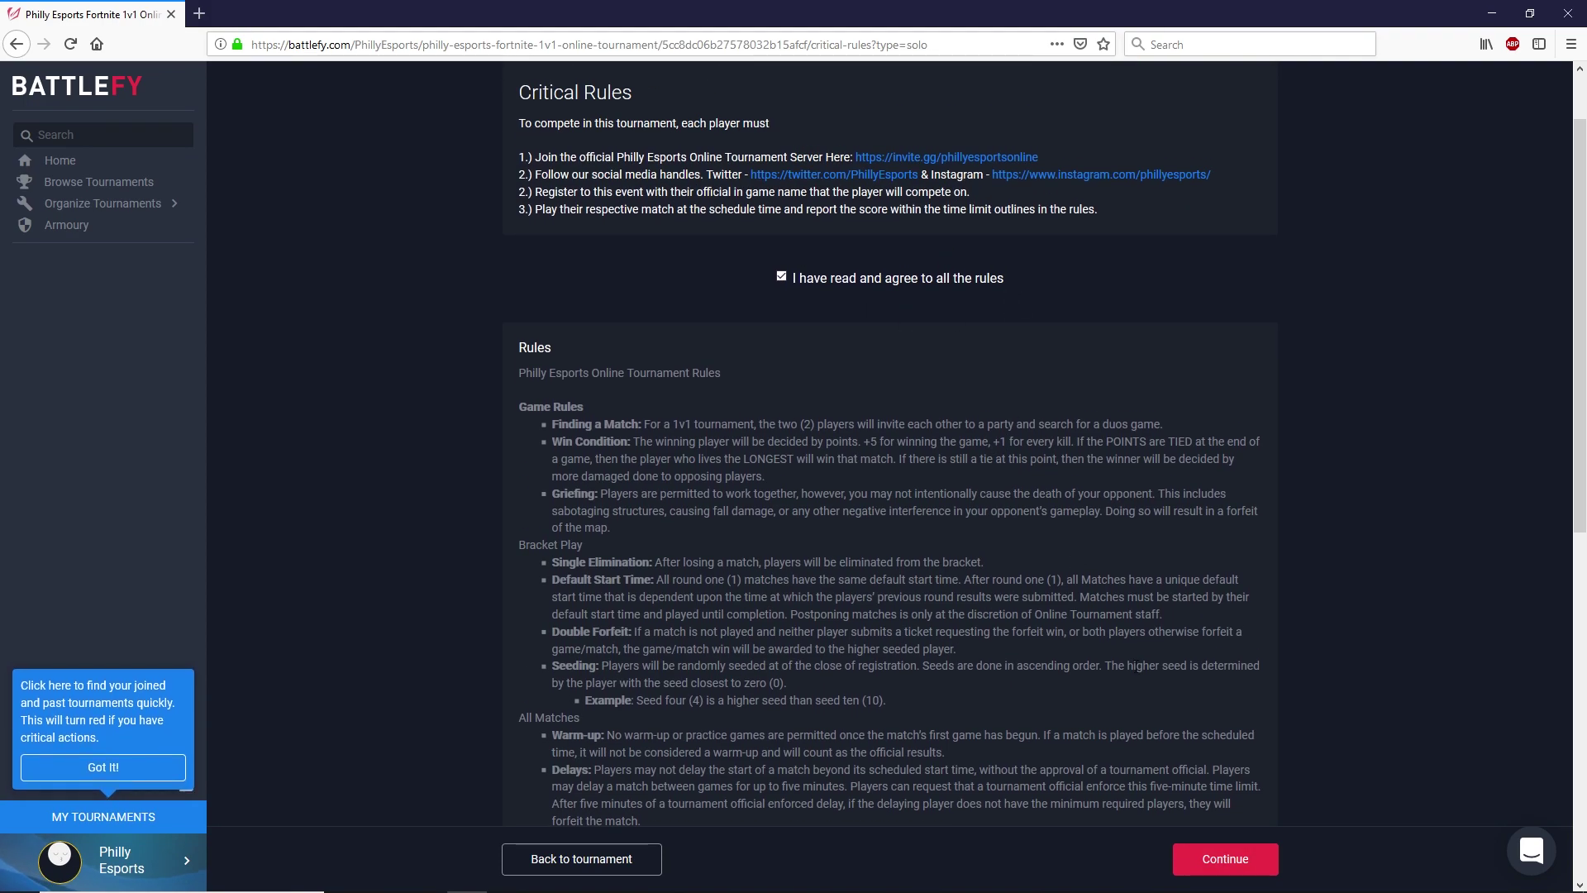
- Continue to the registration form and enter N/A as the Twitch link
{"action": "left_click", "coordinate": [1219, 876]}
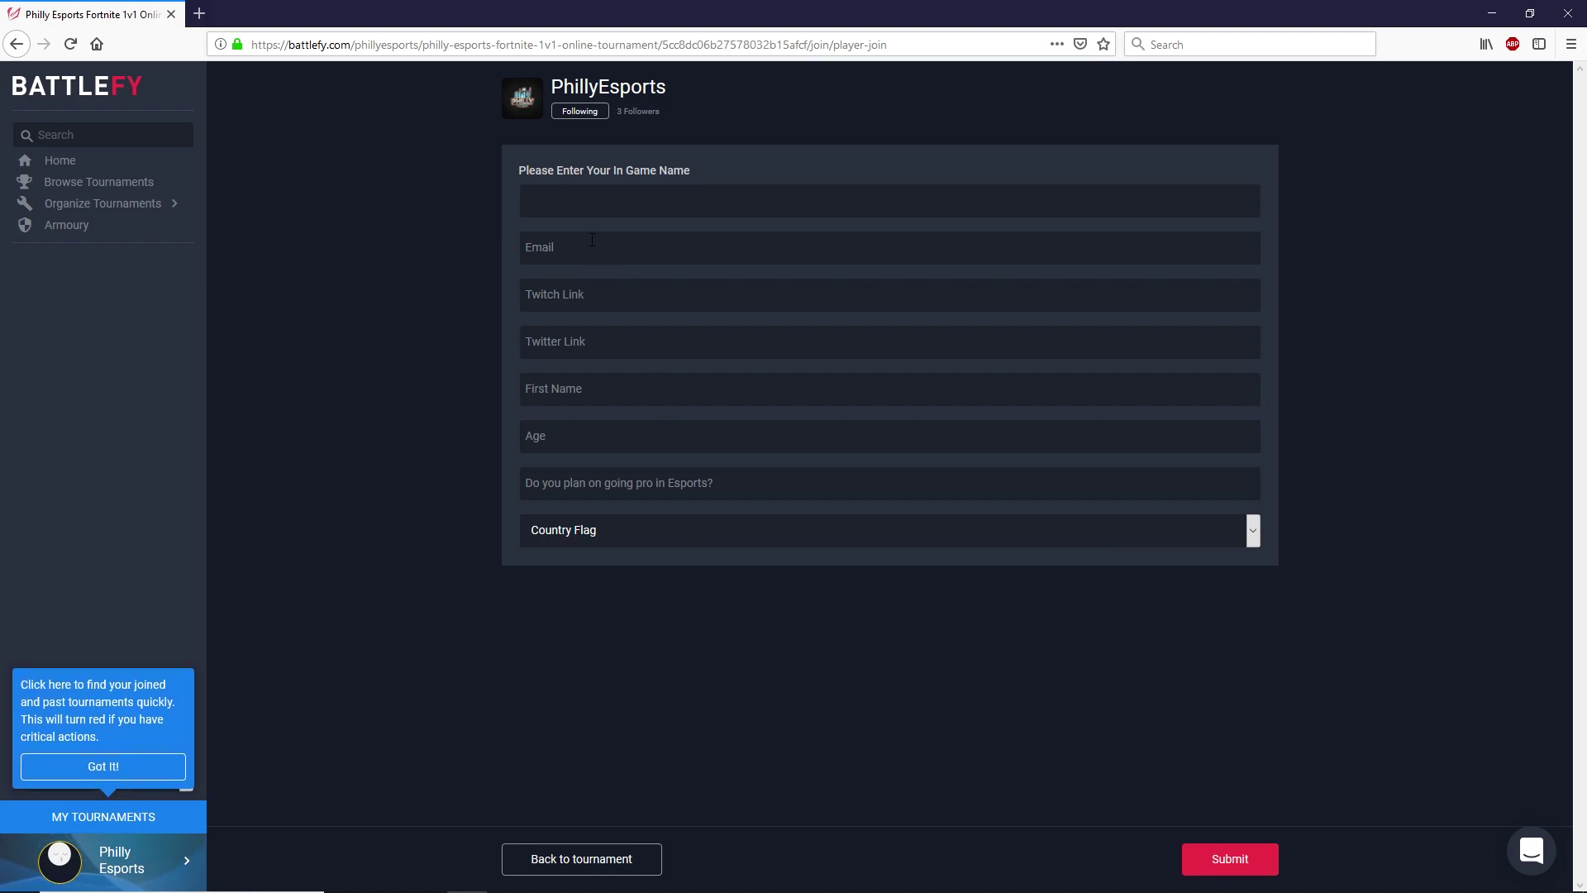
{"action": "left_click", "coordinate": [568, 209]}
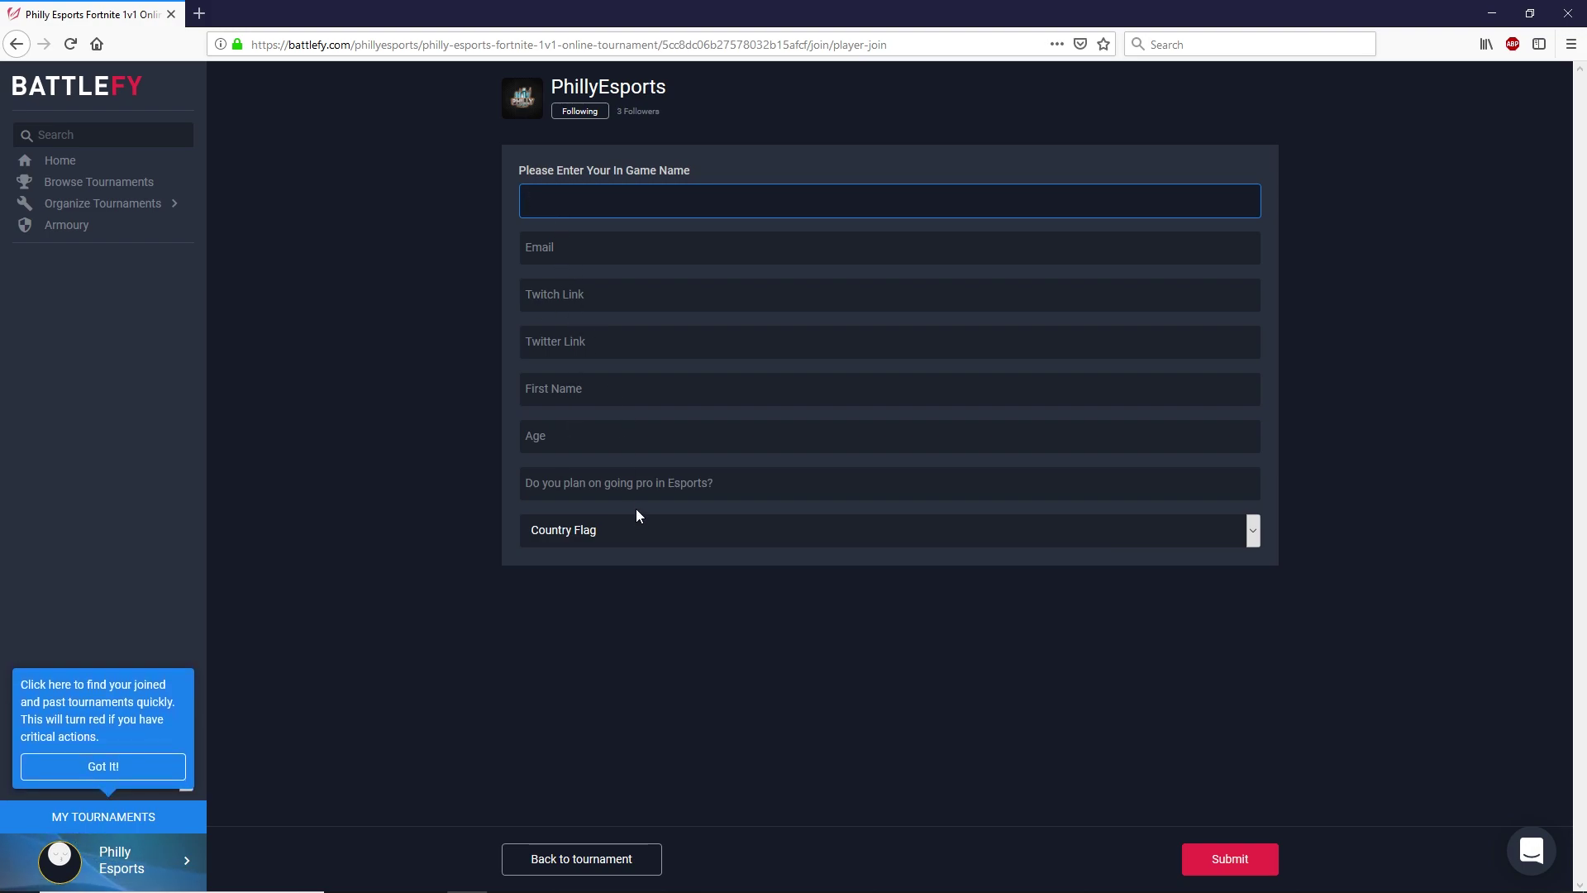
{"action": "left_click", "coordinate": [568, 306]}
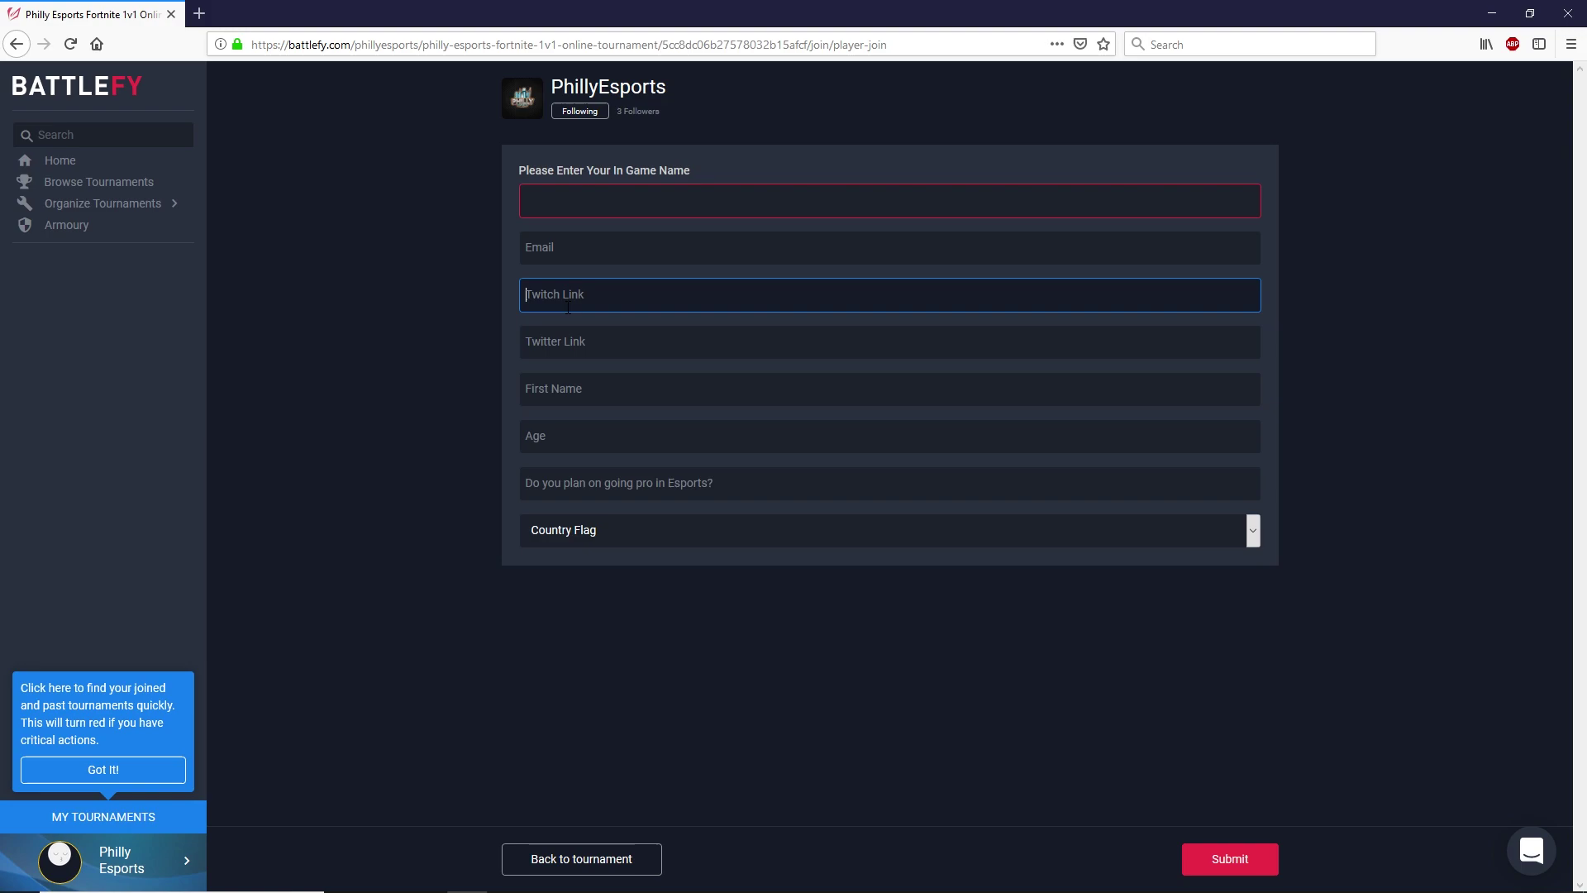
{"action": "type", "text": "N?a"}
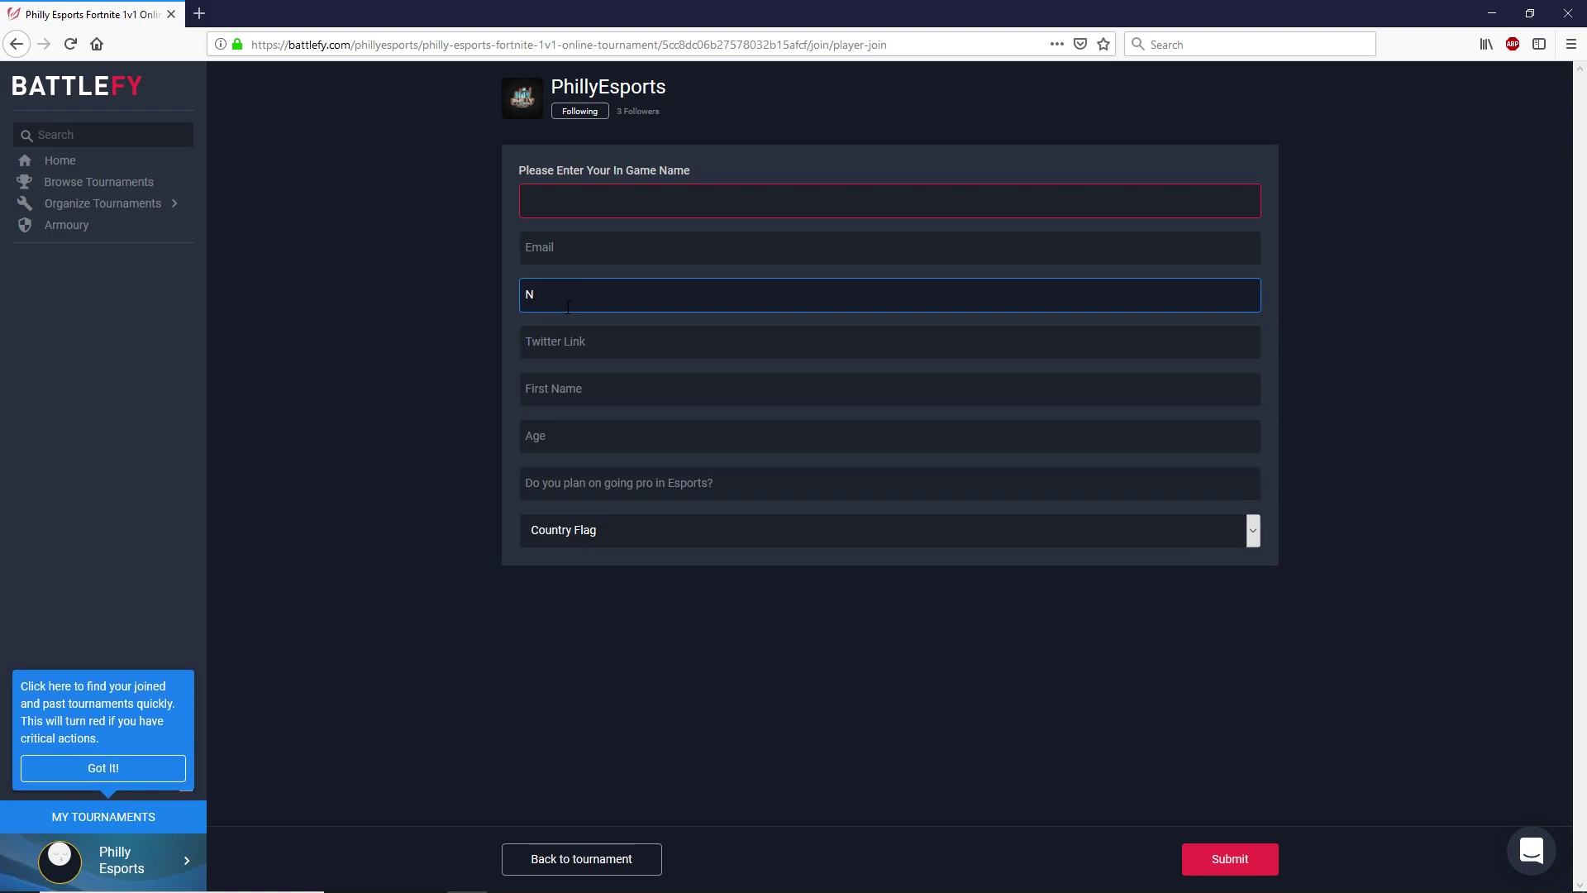
{"action": "key", "text": "BackSpace"}
{"action": "key", "text": "BackSpace"}
{"action": "type", "text": "/"}
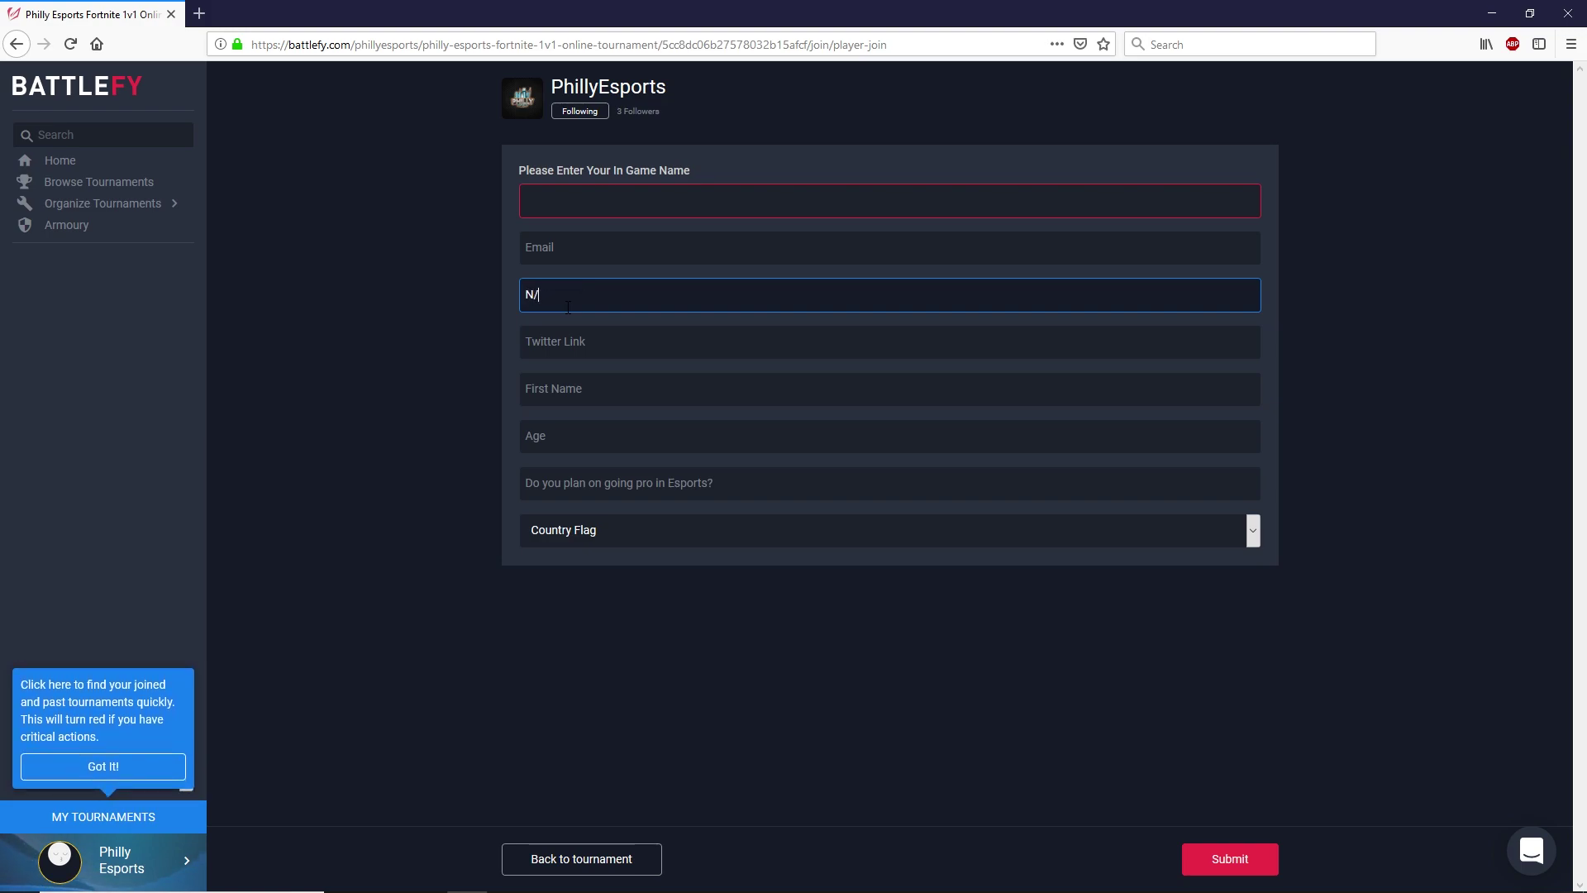
{"action": "type", "text": "A"}
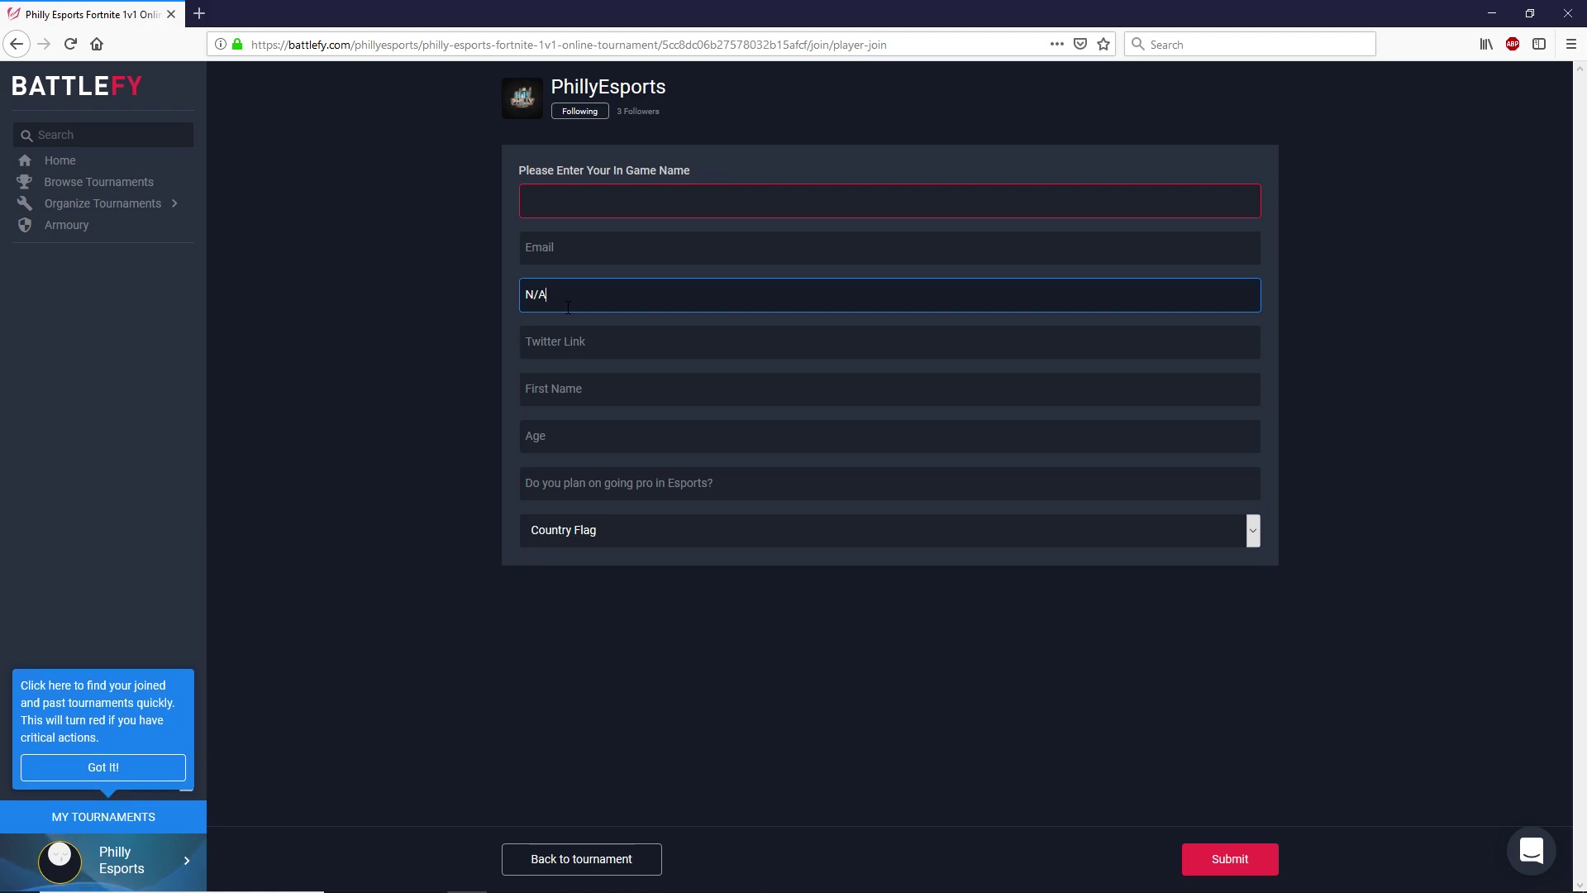
- Fill in the player's in-game name and e-mail address
{"action": "key", "text": "shift+Tab"}
{"action": "key", "text": "shift+Tab"}
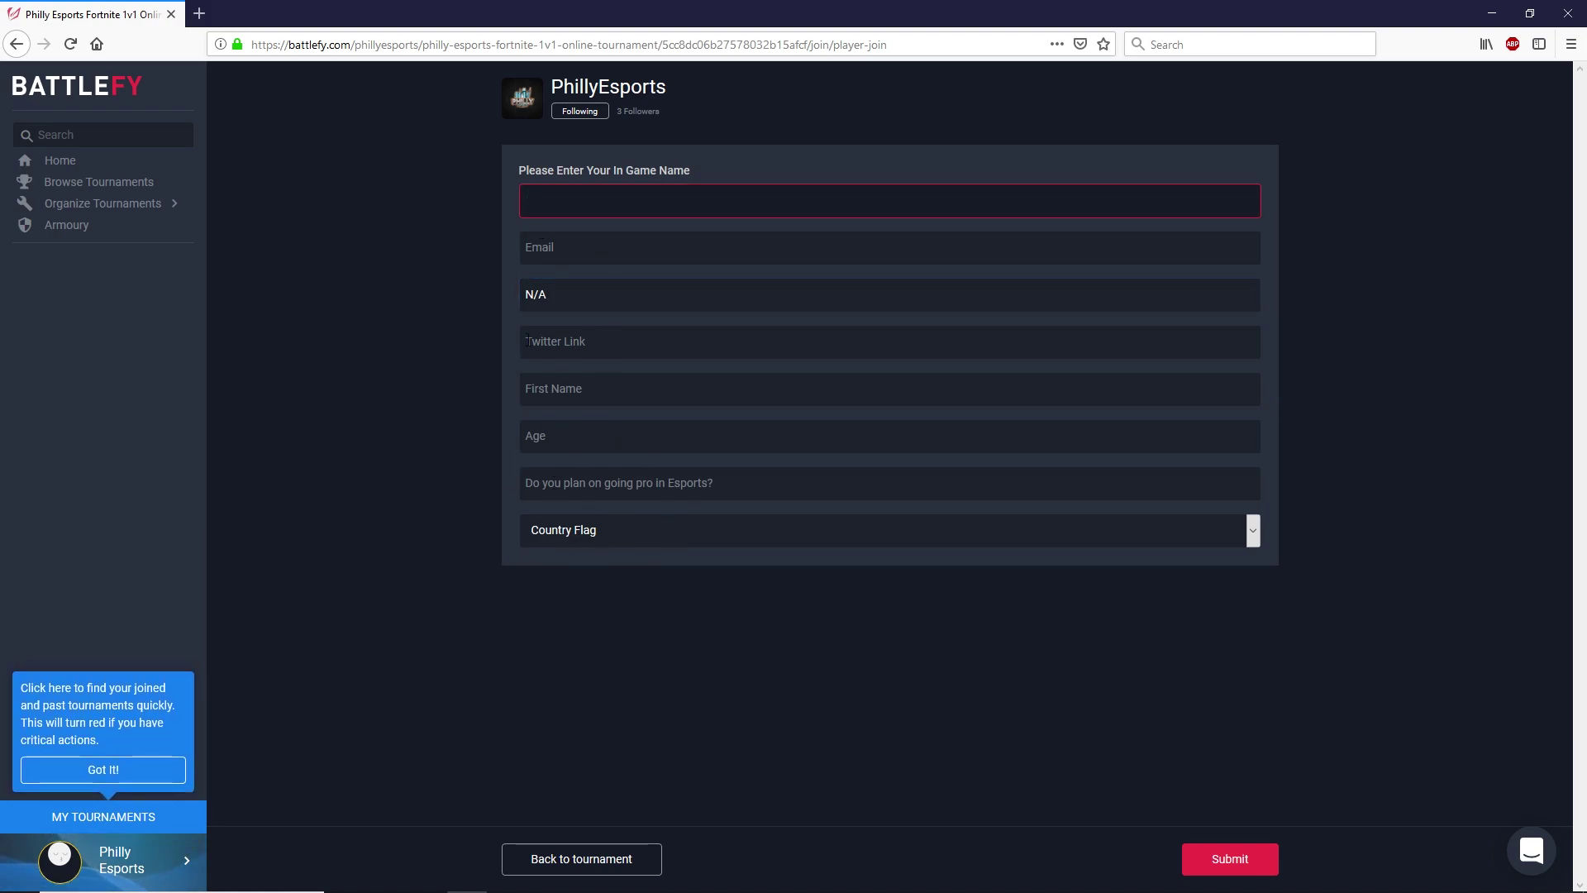
{"action": "type", "text": "Adam"}
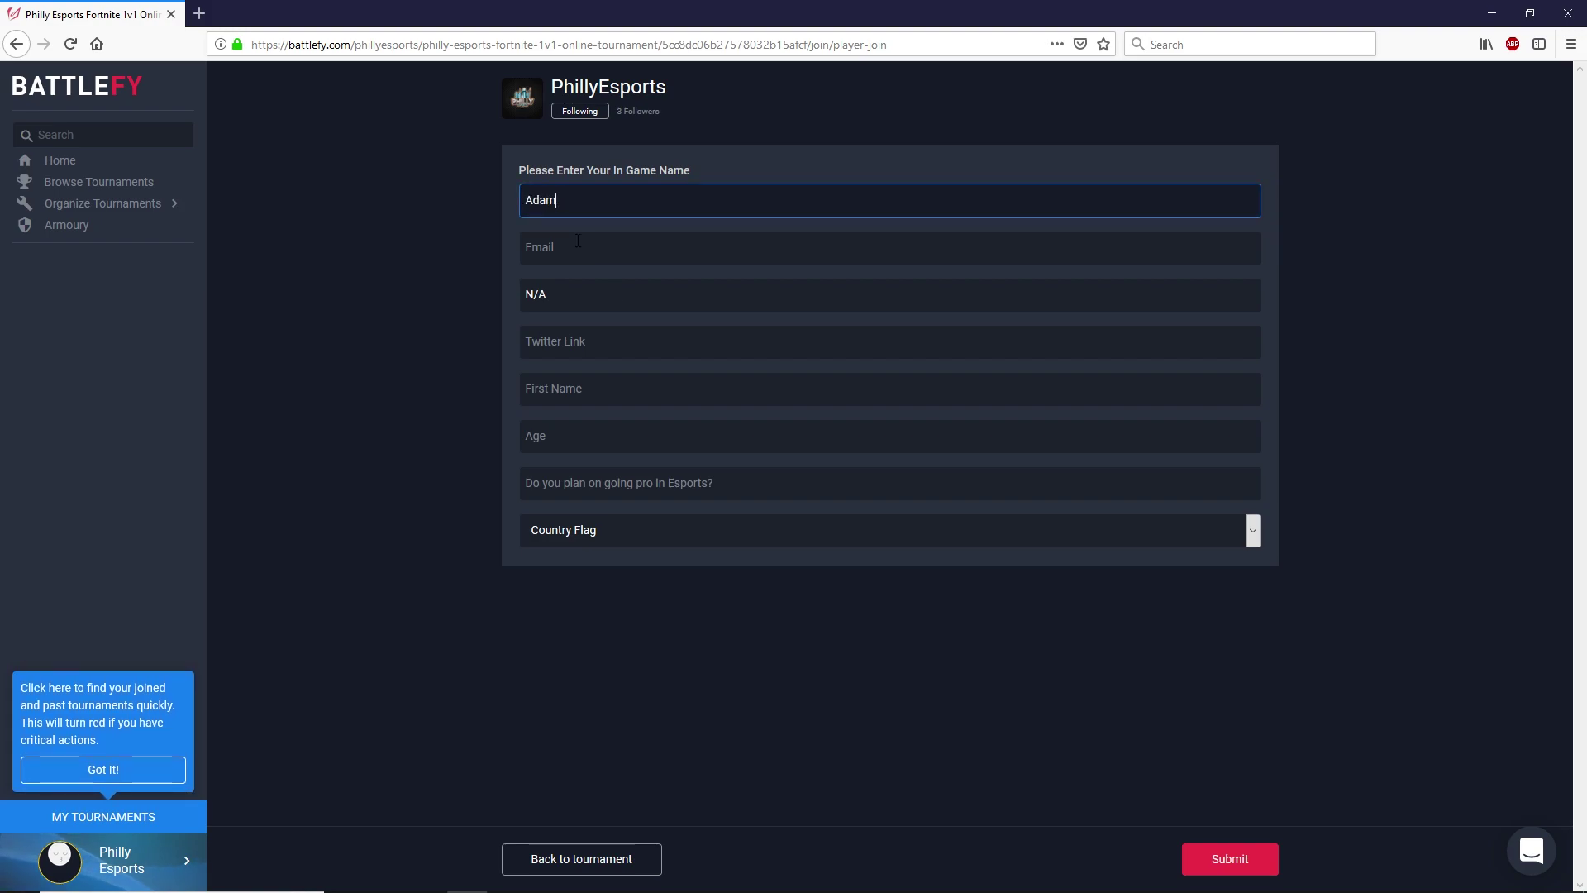
{"action": "key", "text": "Tab"}
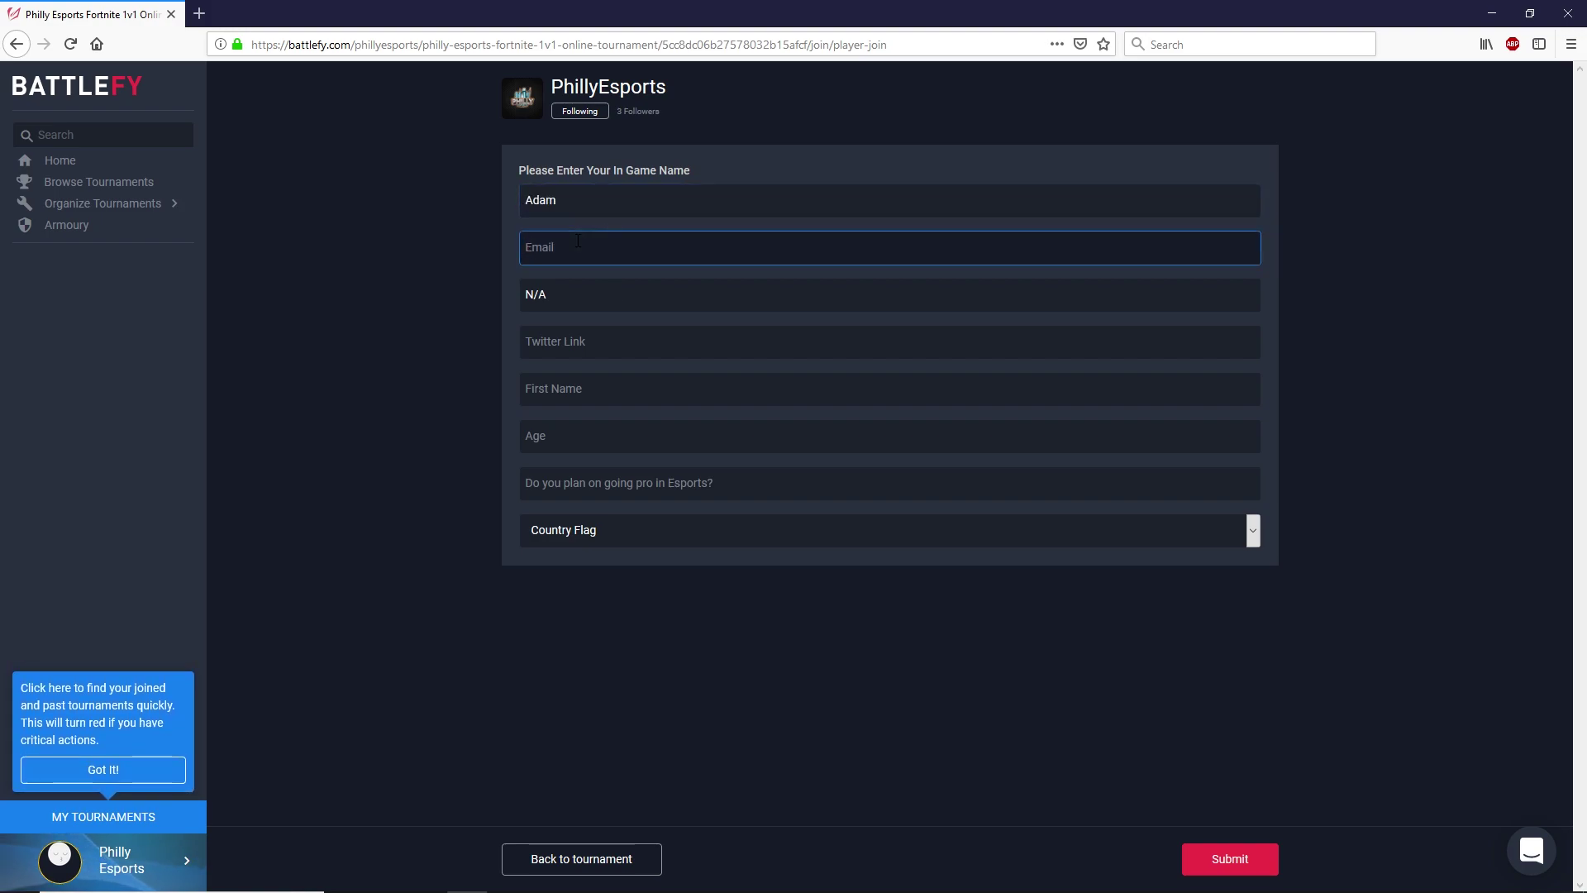
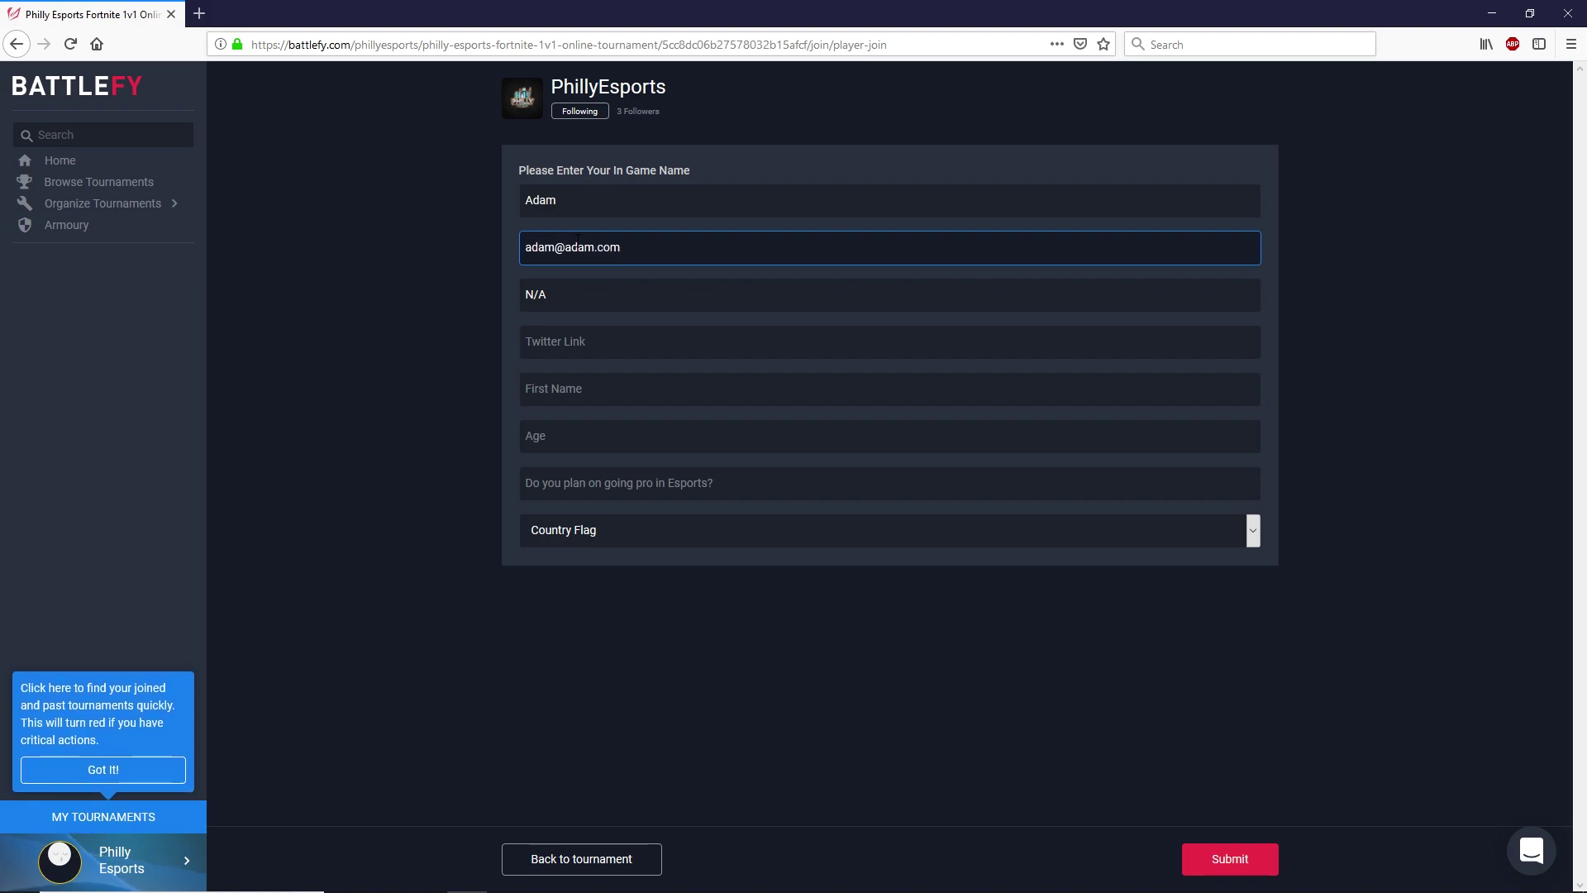
{"action": "right_click", "coordinate": [544, 244]}
- Enter N/A for the Twitter link, the player's first name, and age 76
{"action": "left_click", "coordinate": [538, 345]}
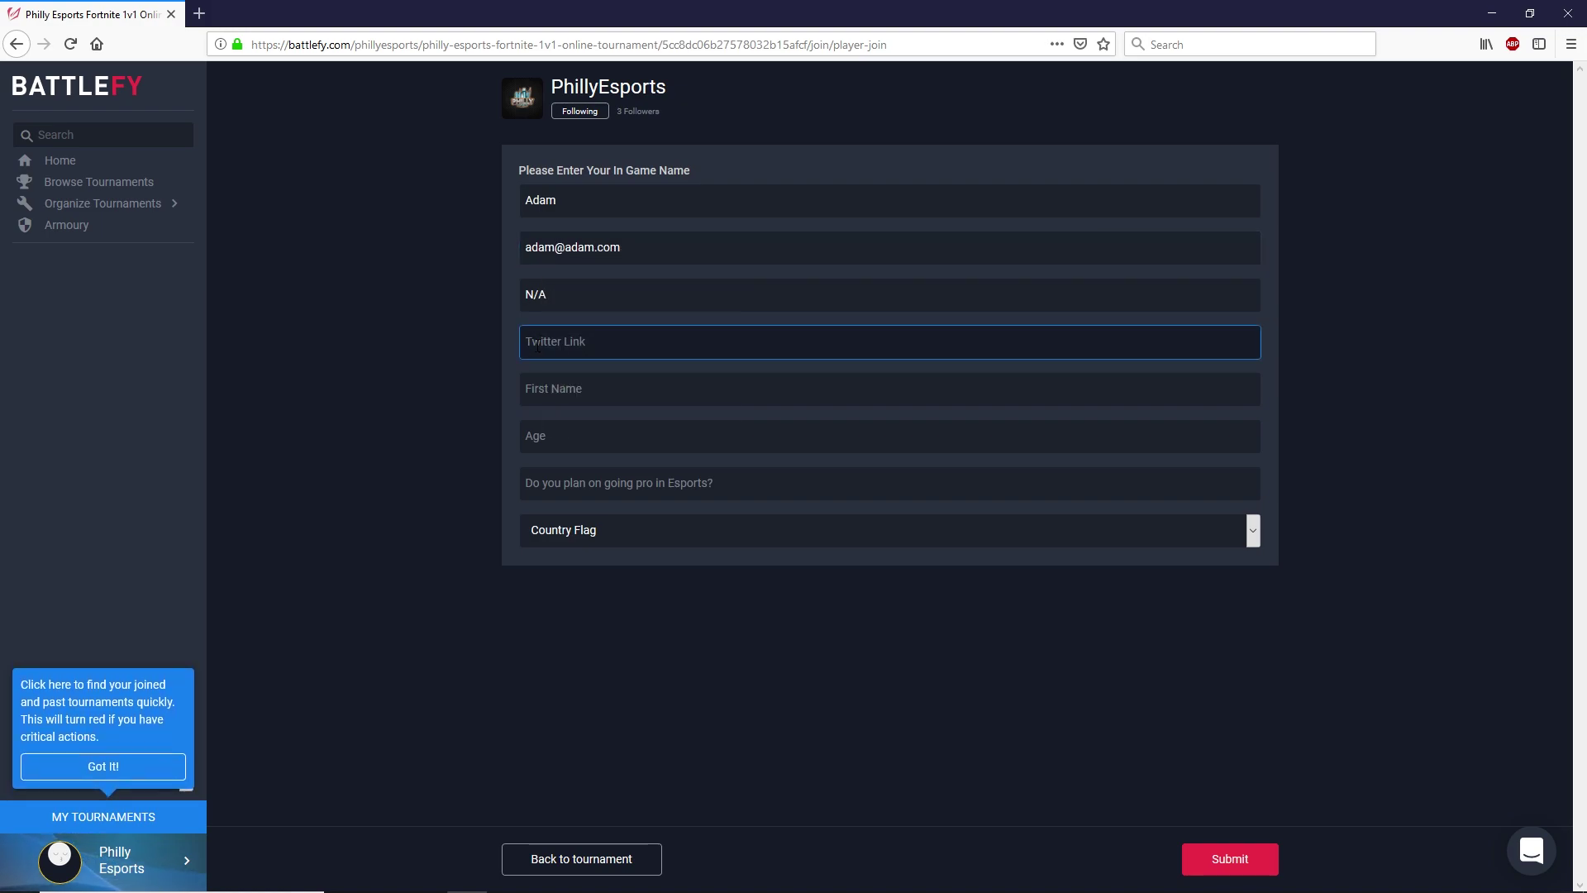
{"action": "type", "text": "N/A"}
{"action": "left_click", "coordinate": [564, 400]}
{"action": "type", "text": "Adam"}
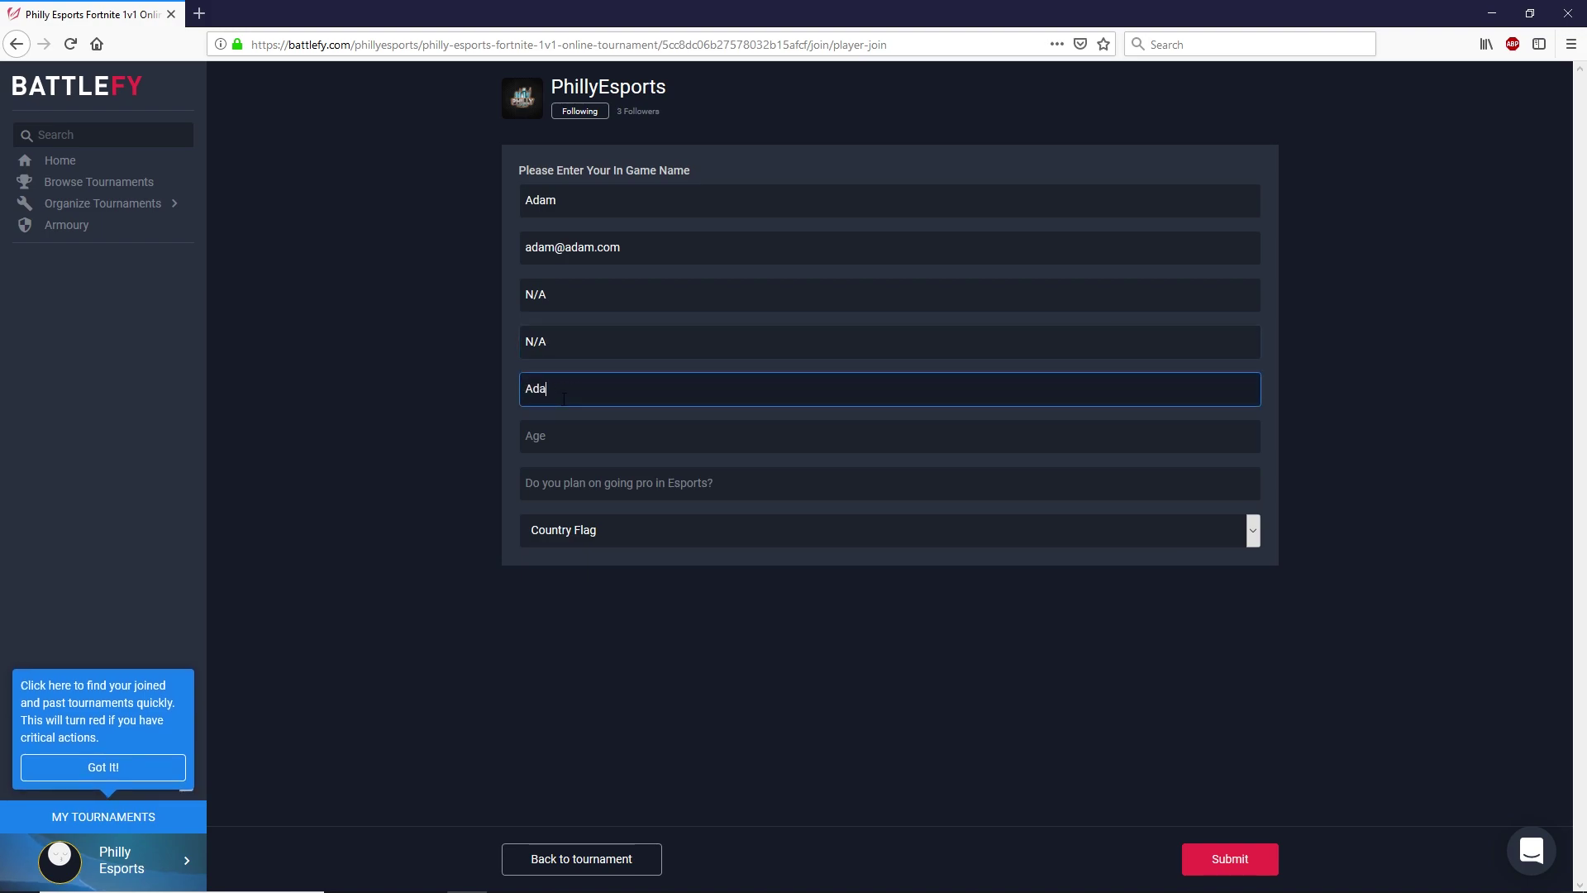
{"action": "key", "text": "Tab"}
{"action": "type", "text": "76"}
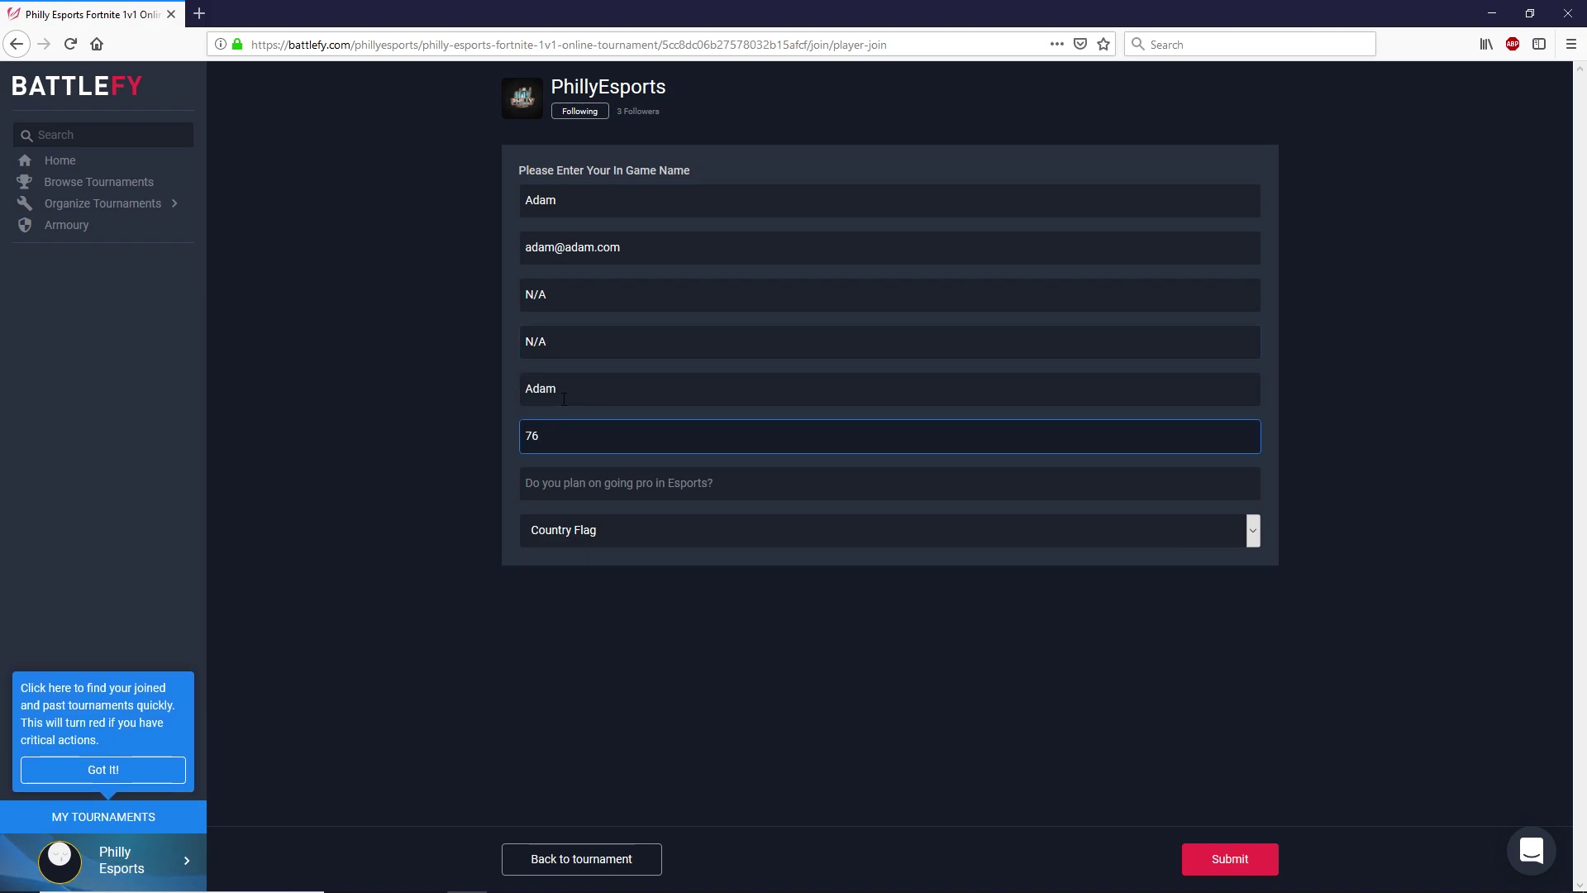
- Answer the going-pro-in-Esports question, leave the country unset, and submit the registration
{"action": "left_click", "coordinate": [645, 488]}
{"action": "type", "text": "No"}
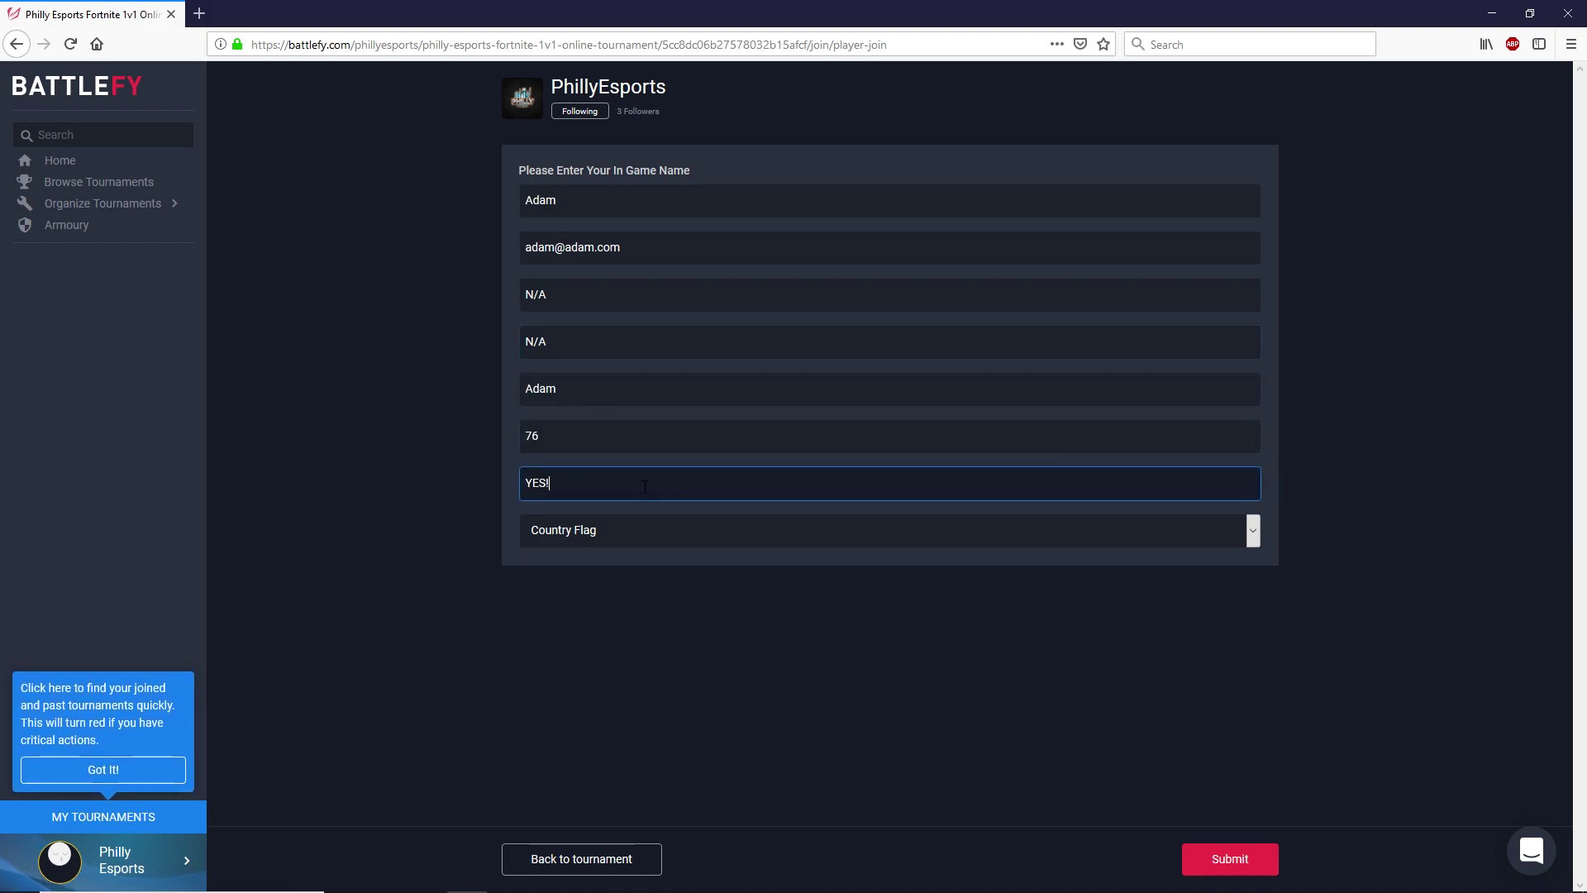
{"action": "left_click", "coordinate": [658, 527]}
{"action": "left_click", "coordinate": [513, 622]}
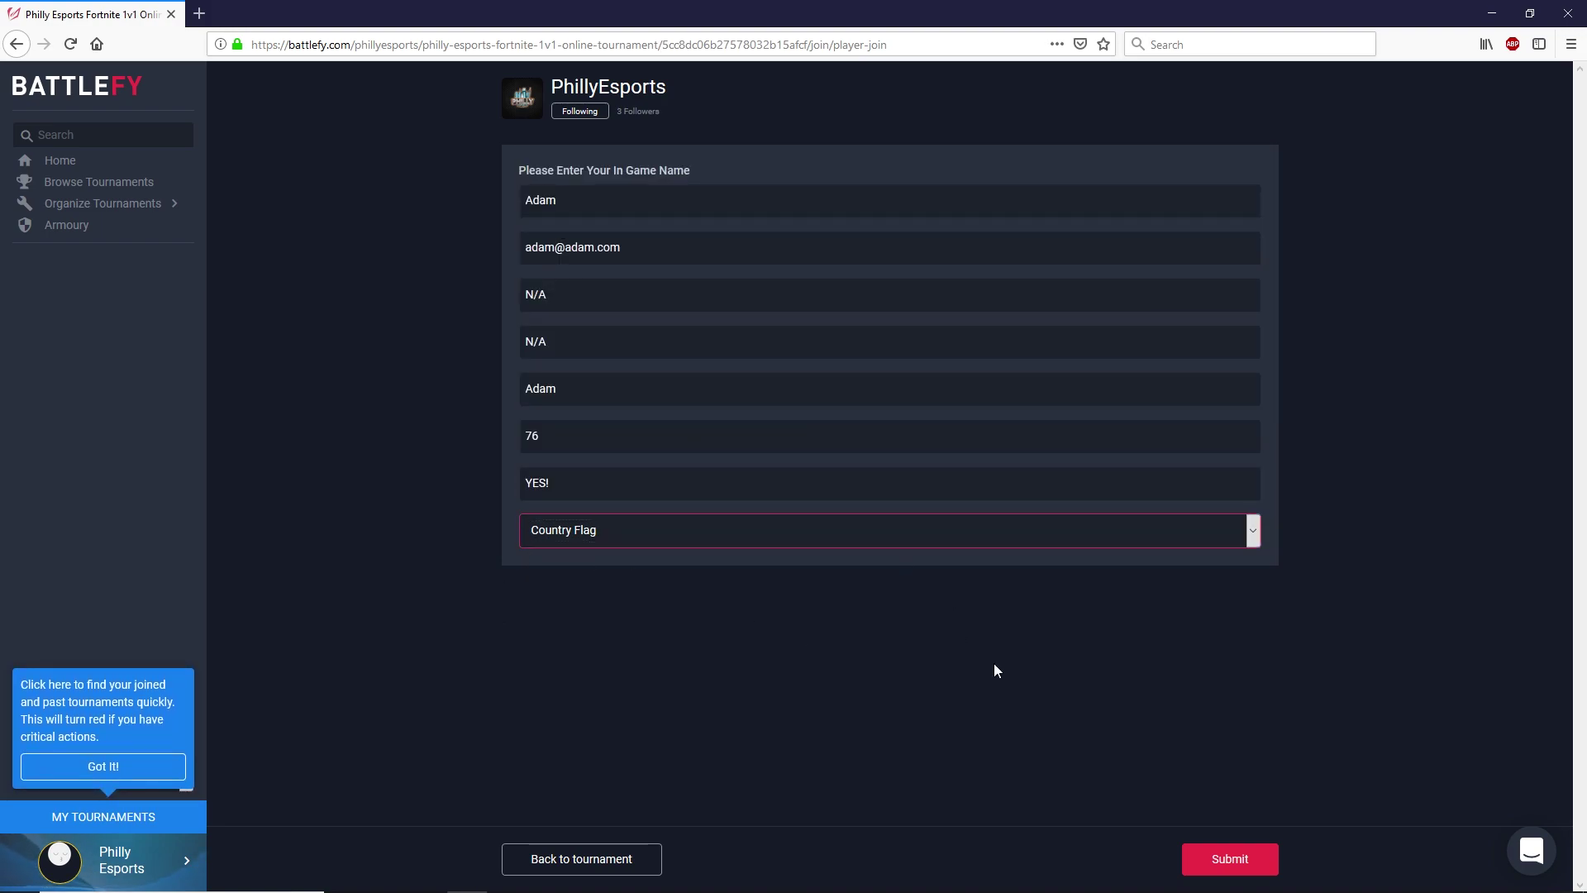
{"action": "left_click", "coordinate": [1234, 858]}
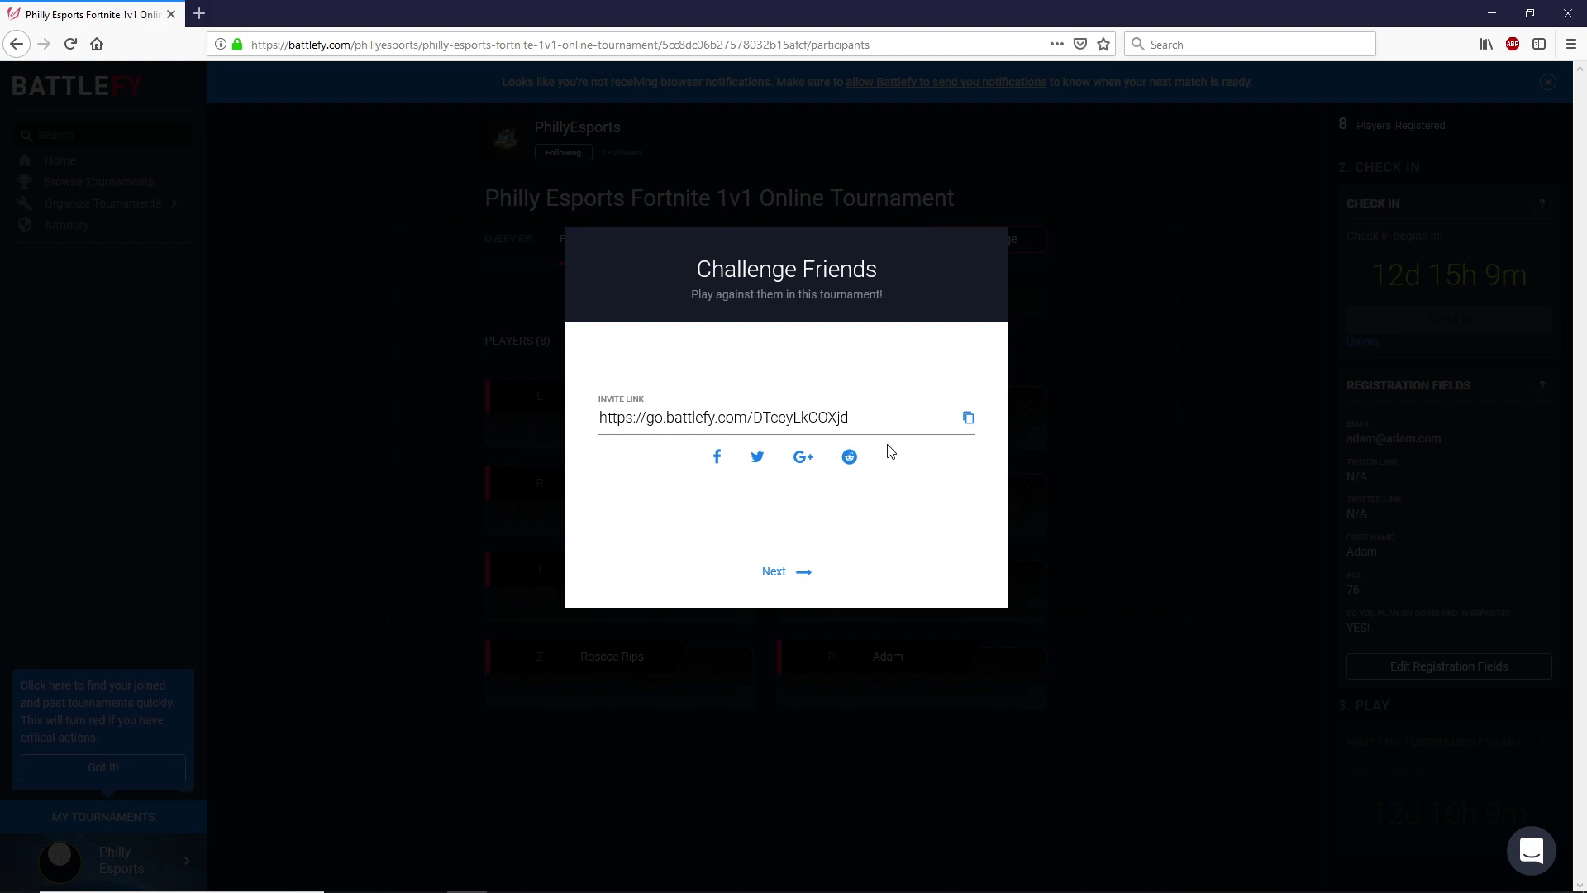
- Dismiss the Challenge Friends invite and survey pop-ups to reveal the participants list
{"action": "left_click", "coordinate": [802, 578]}
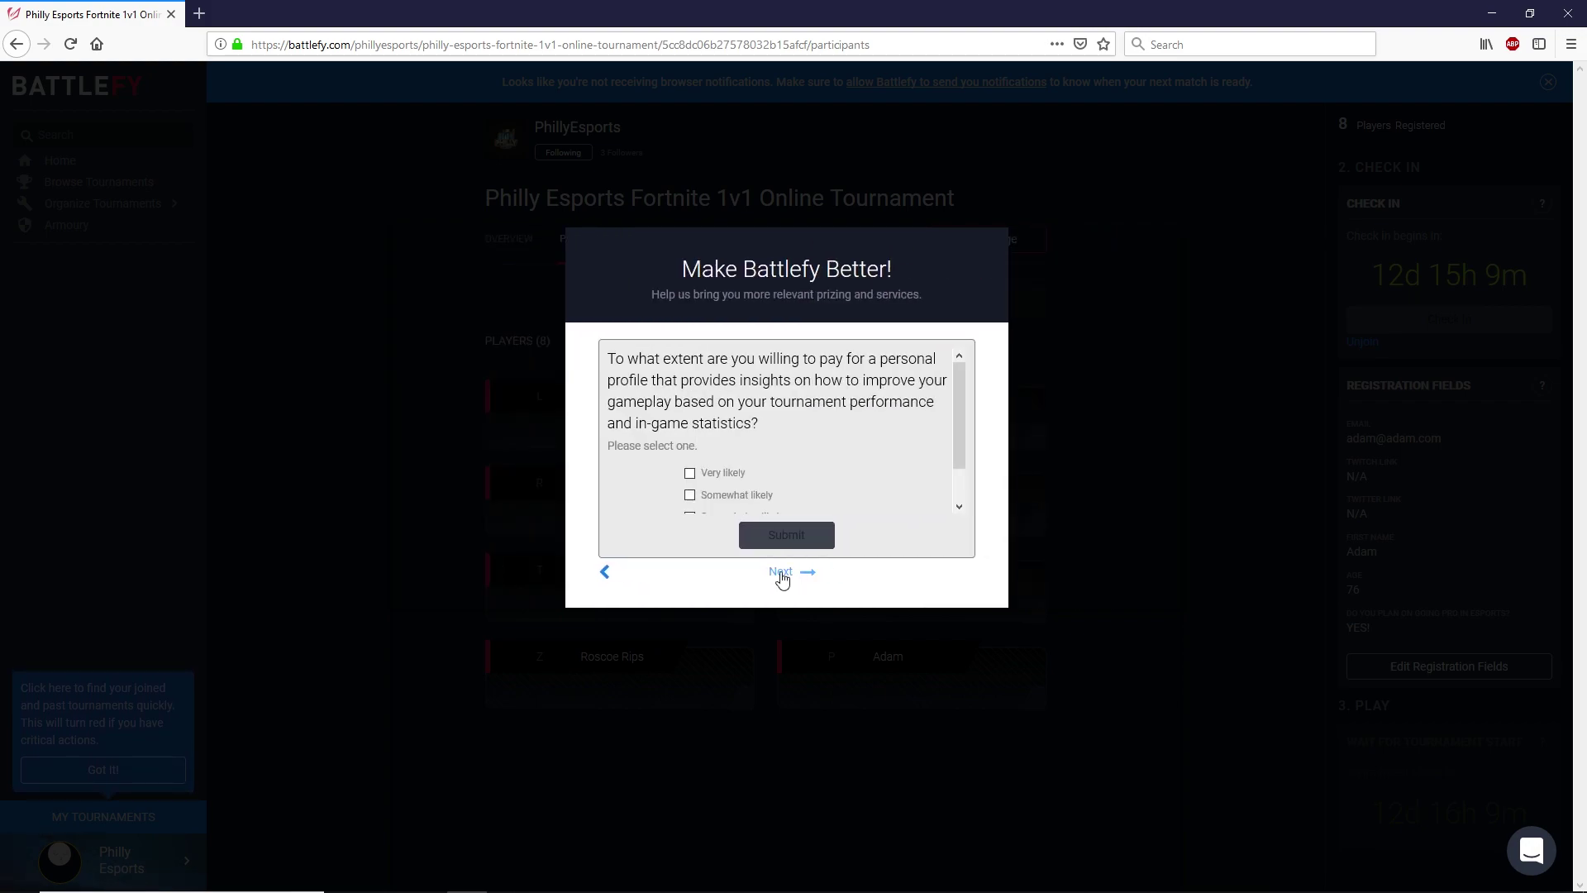
{"action": "scroll", "coordinate": [836, 381], "scroll_direction": "down", "scroll_amount": 1}
{"action": "left_click", "coordinate": [806, 574]}
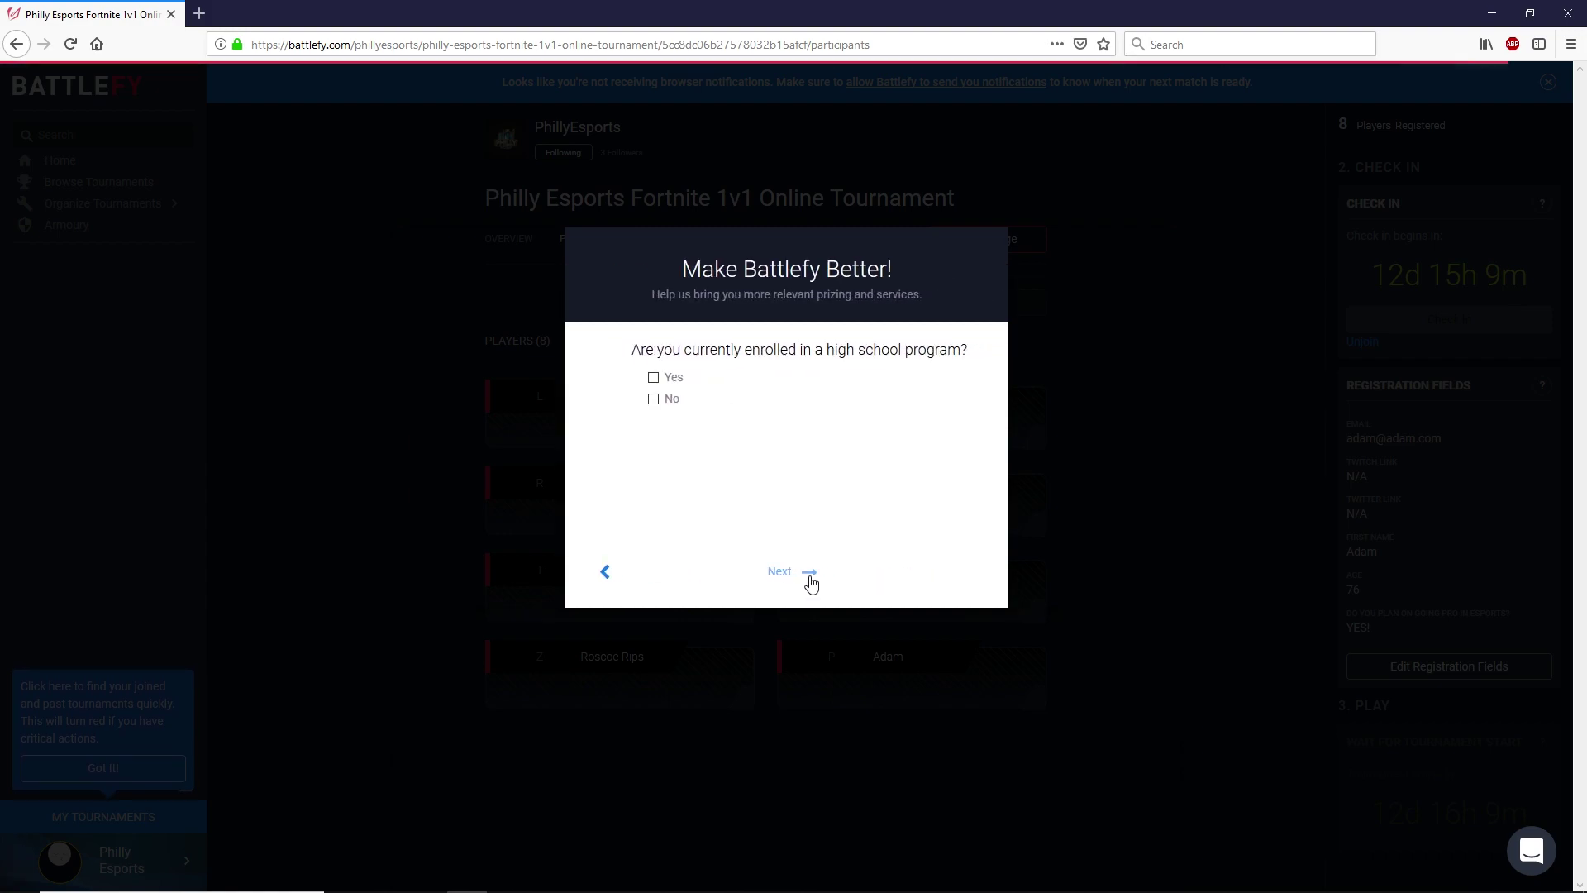
{"action": "left_click", "coordinate": [808, 573]}
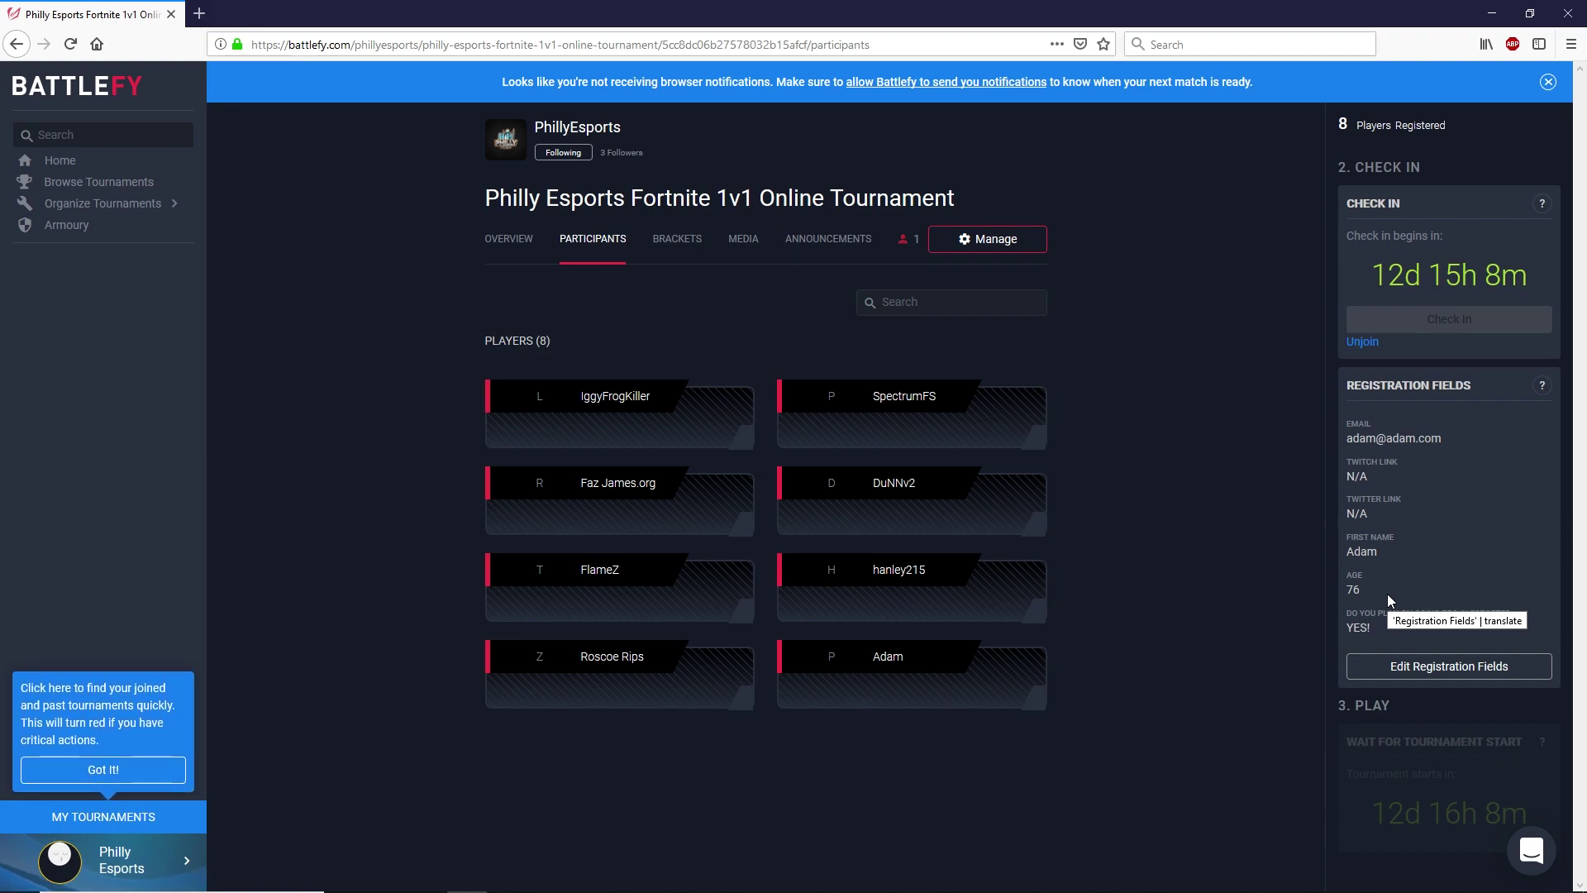
- Bring Discord forward to the Philly Esports #live-support channel
{"action": "left_click", "coordinate": [630, 876]}
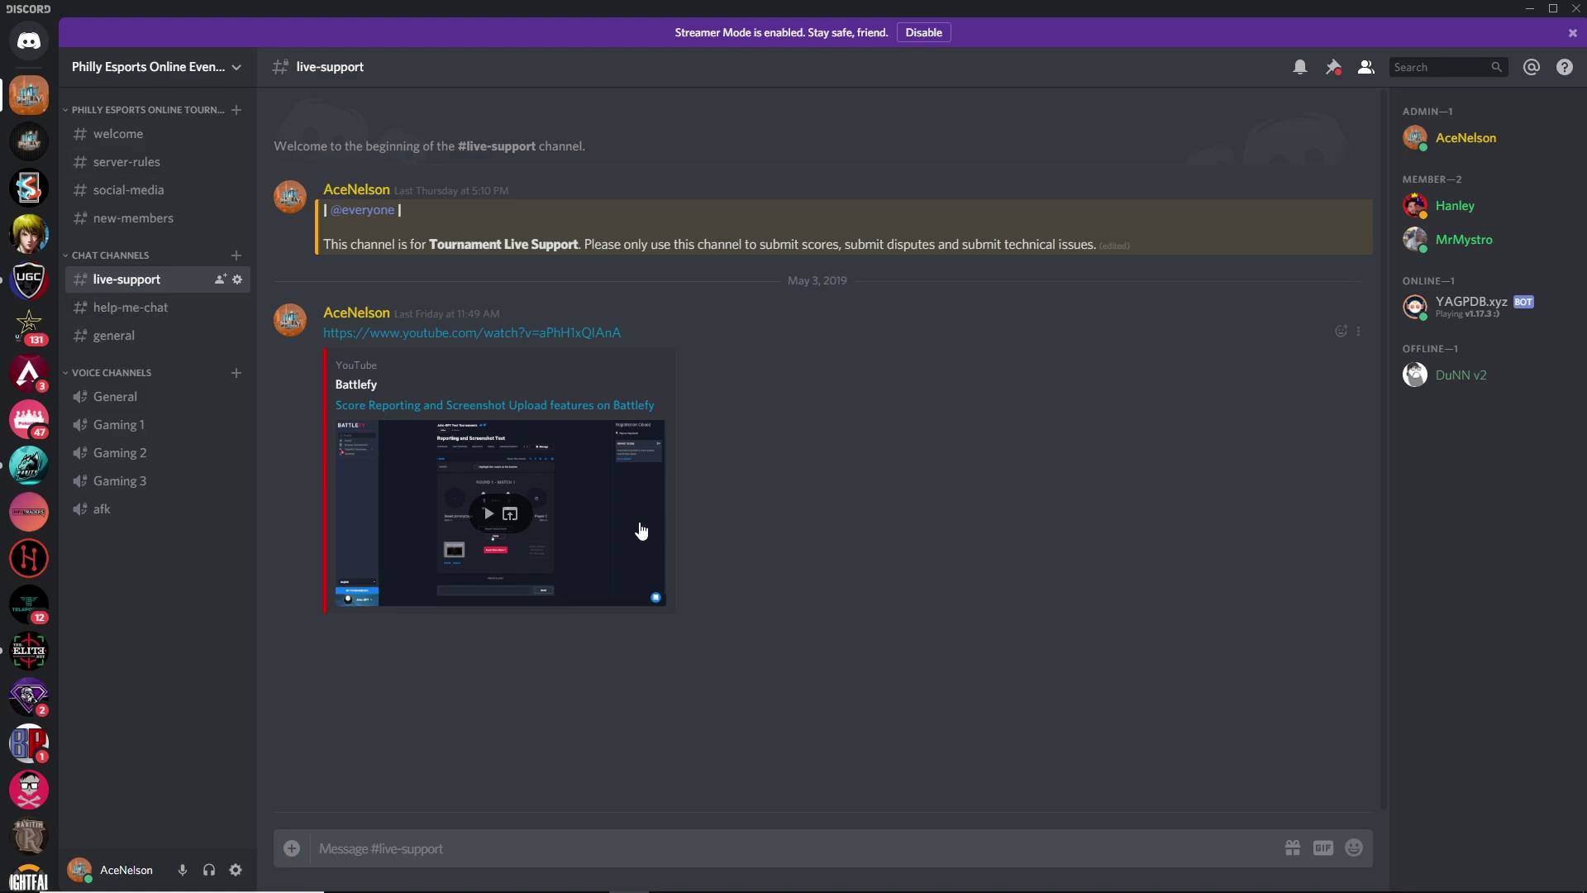
- Minimize Discord to return to the Battlefy participants page in Firefox
{"action": "left_click", "coordinate": [1531, 8]}
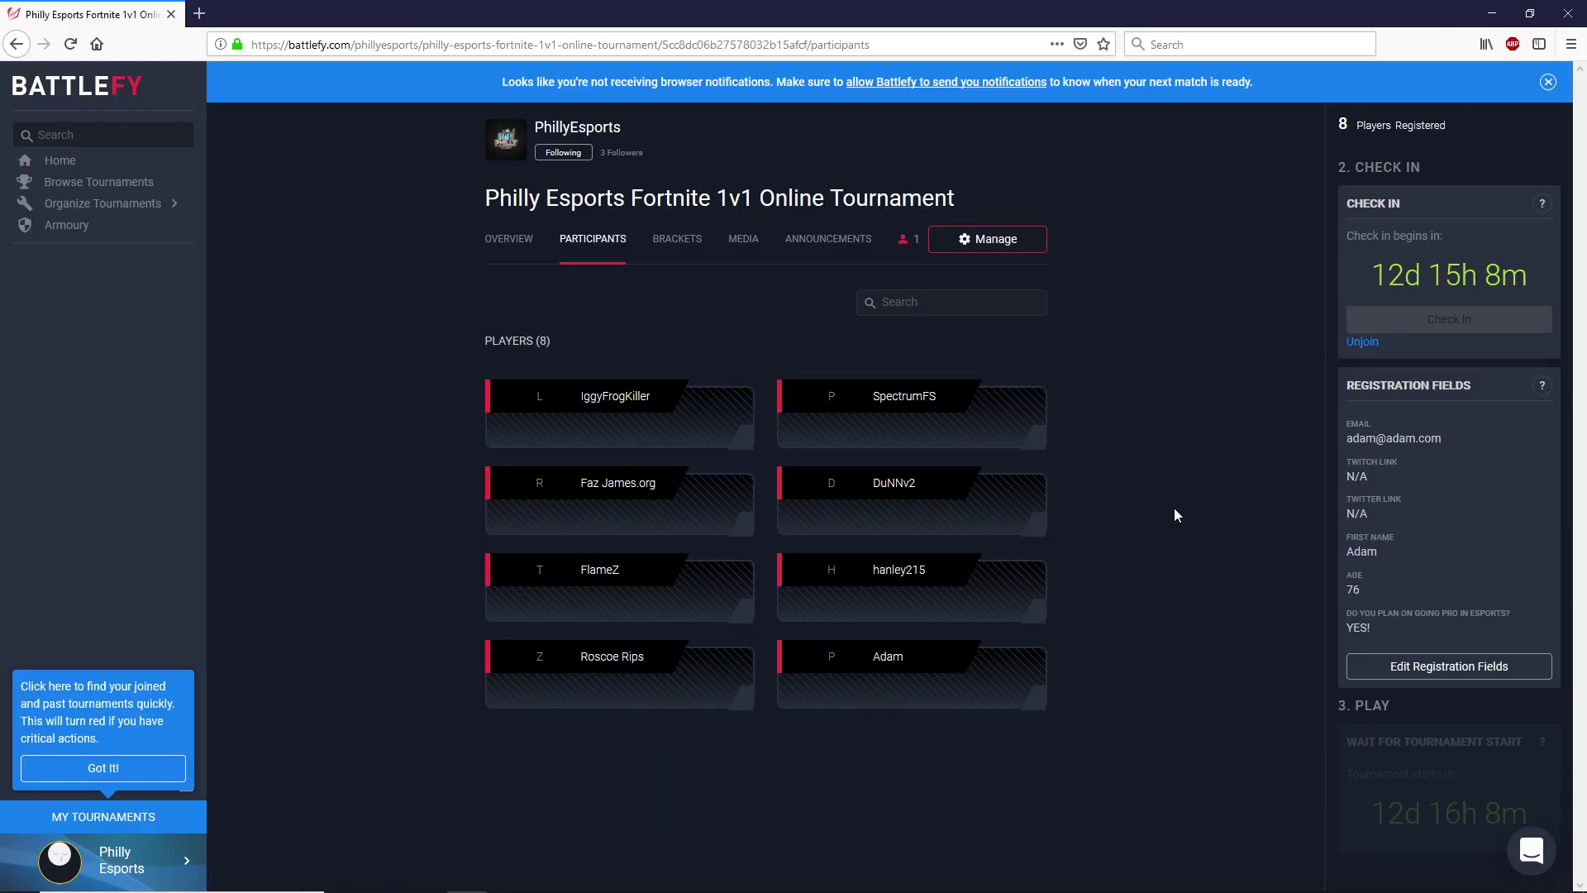